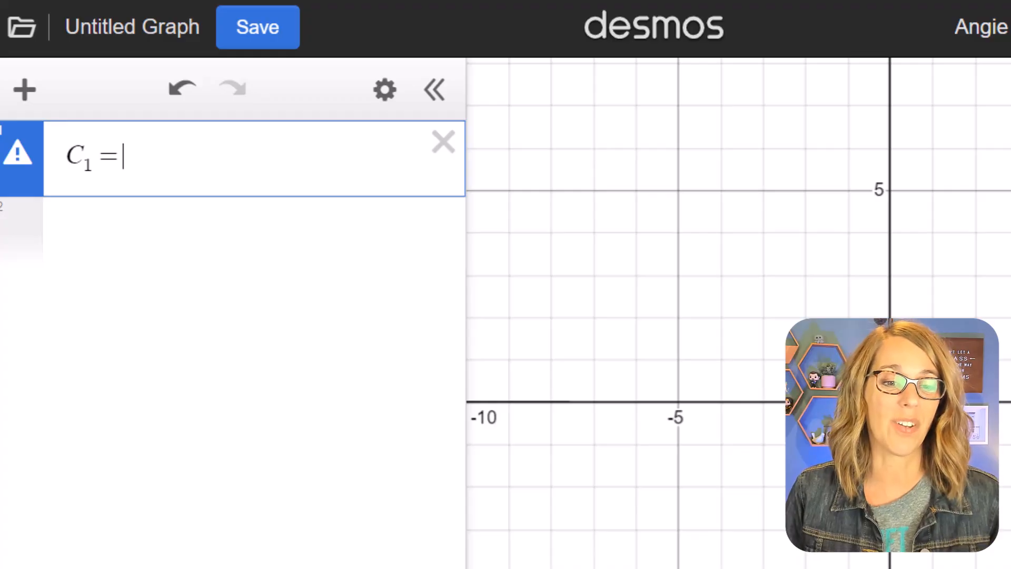
# Complete the C_1 definition as rgb(r,g,b) and add sliders for all three variables
pyautogui.write('rgb(')
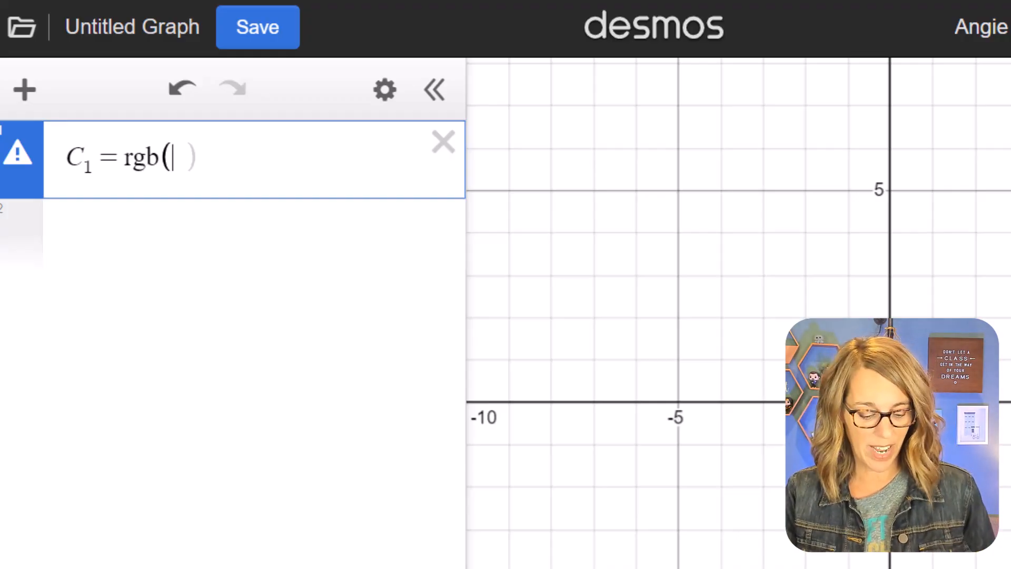
pyautogui.write('r')
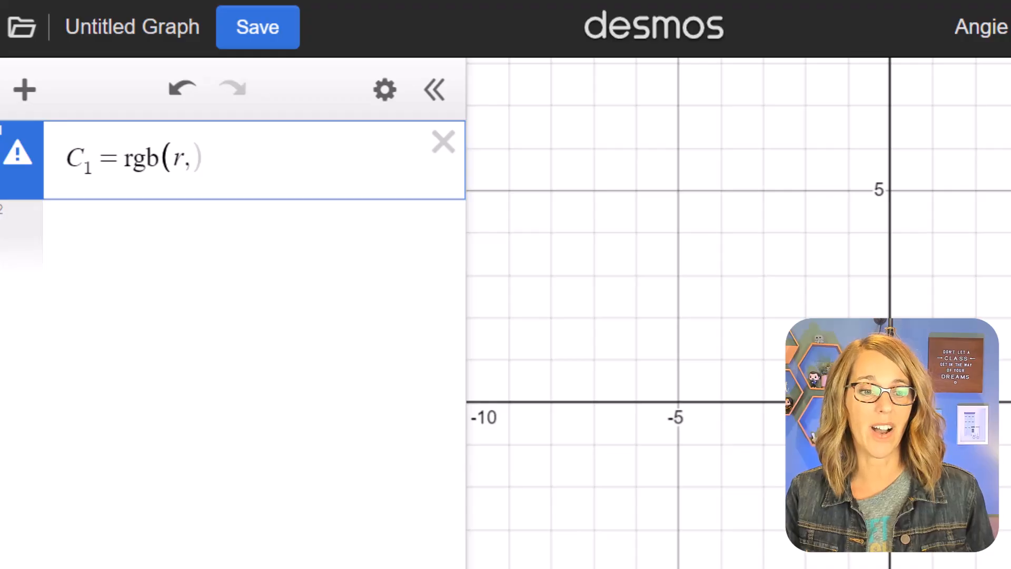
pyautogui.write(',g,b')
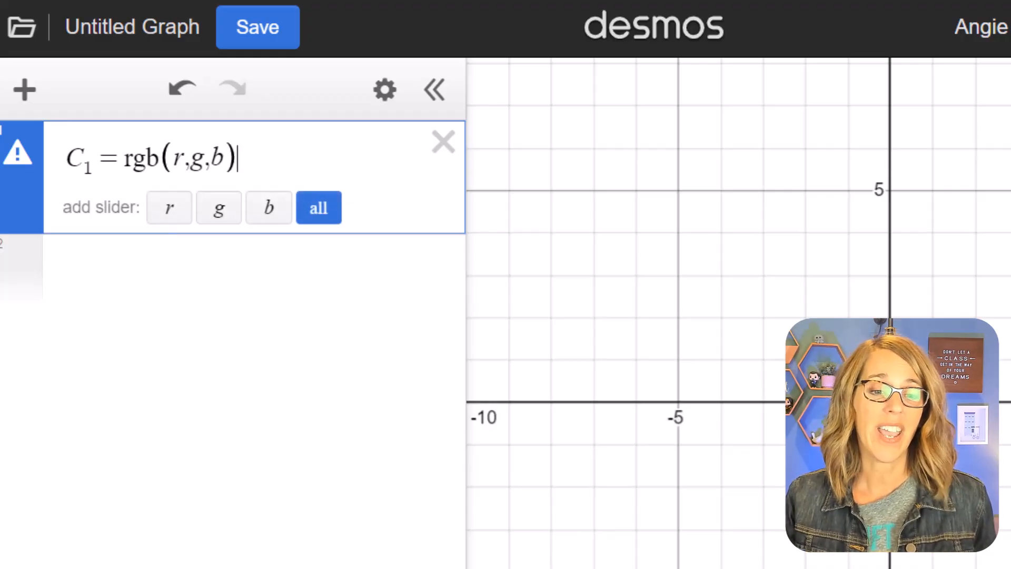
pyautogui.click(321, 208)
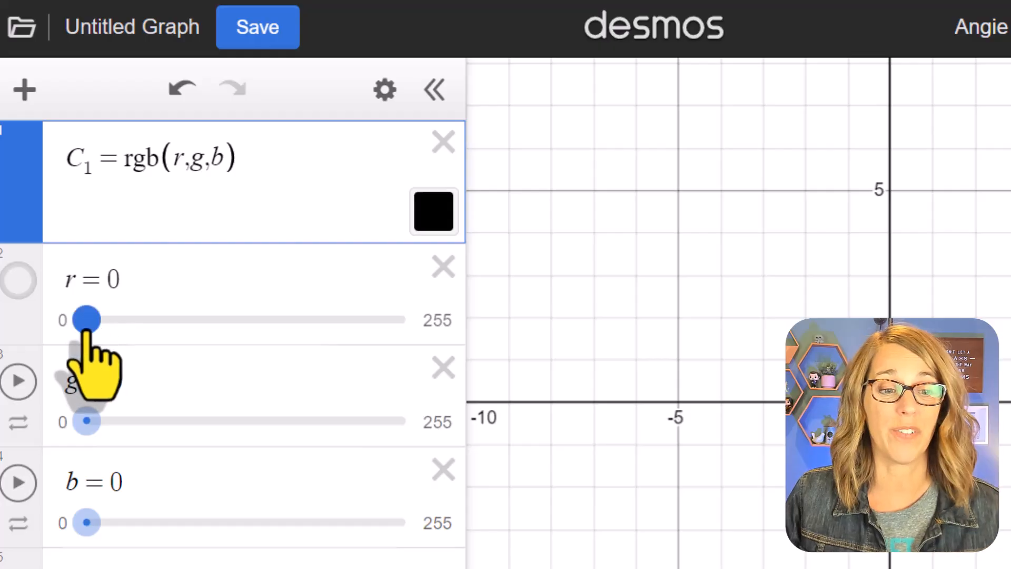
# Try out the red, green and blue sliders and mix a purple with r = 174, g = 103 and b = 186
pyautogui.moveTo(87, 322); pyautogui.dragTo(449, 356)
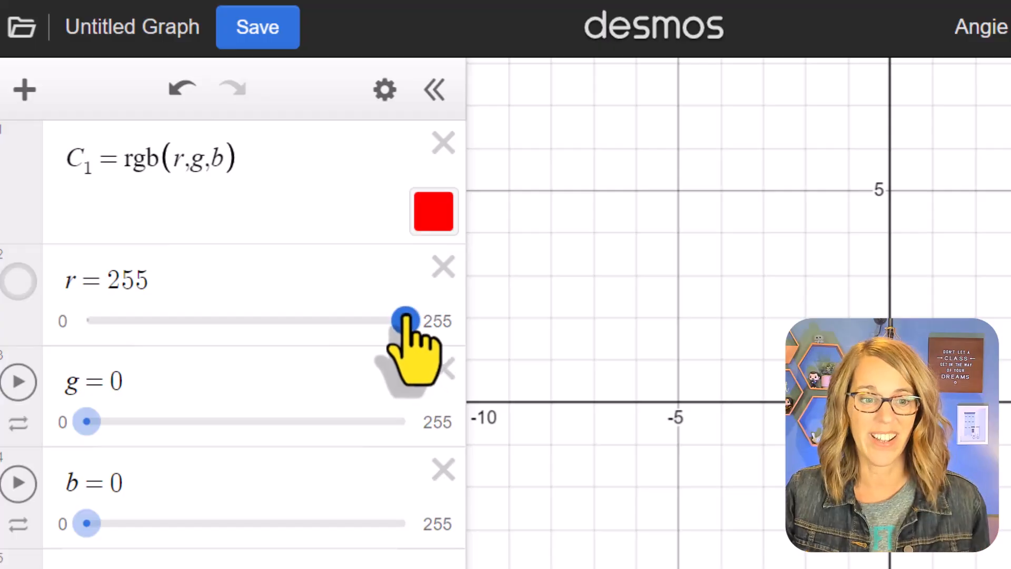
pyautogui.moveTo(406, 319); pyautogui.dragTo(87, 320)
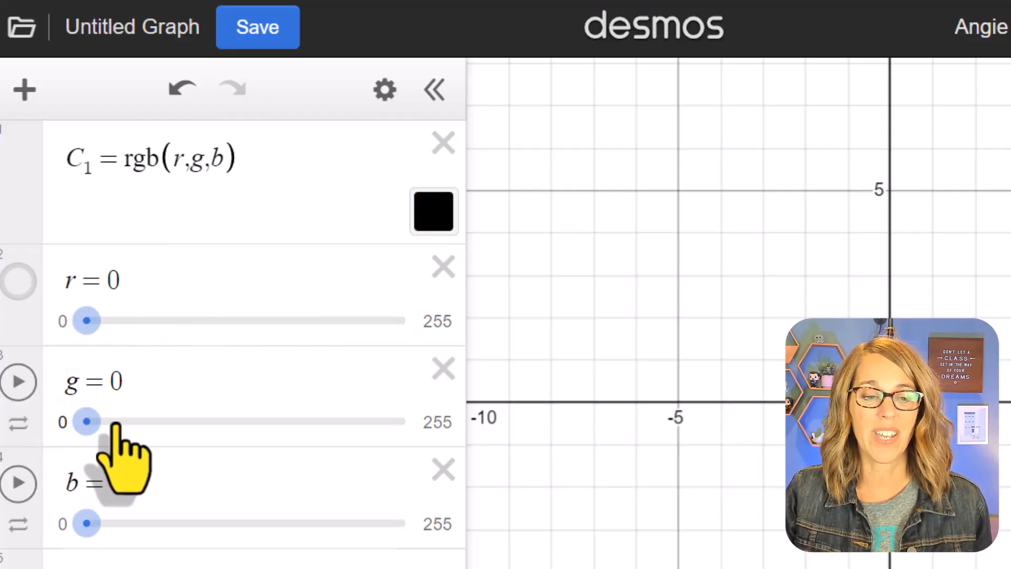
pyautogui.moveTo(87, 423); pyautogui.dragTo(85, 445)
pyautogui.moveTo(84, 524); pyautogui.dragTo(317, 523)
pyautogui.moveTo(85, 421); pyautogui.dragTo(215, 421)
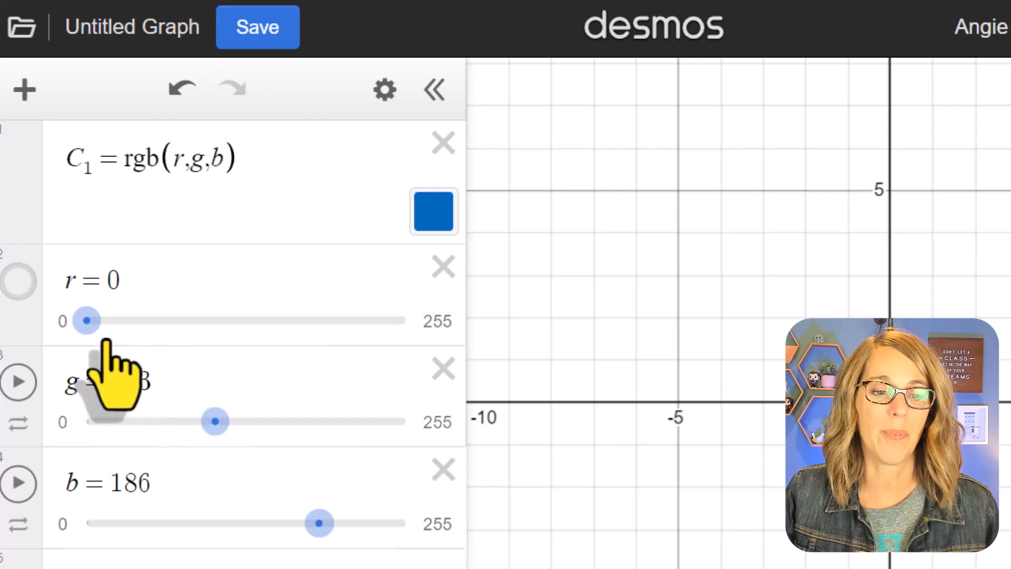
pyautogui.moveTo(86, 320); pyautogui.dragTo(305, 320)
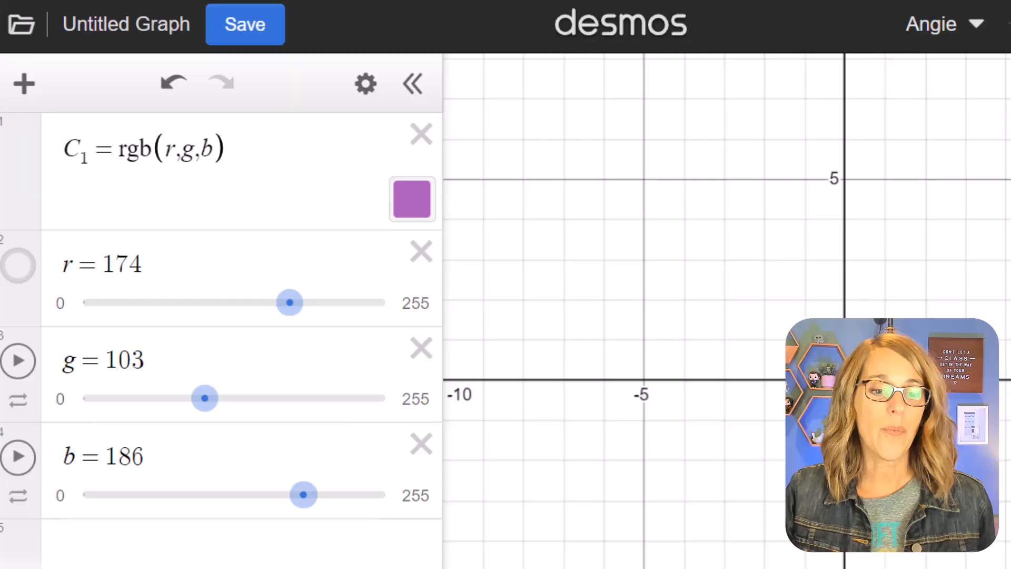
# Define a second colour, C_2 = rgb(174,103,186), in a new expression below the sliders
pyautogui.click(83, 440)
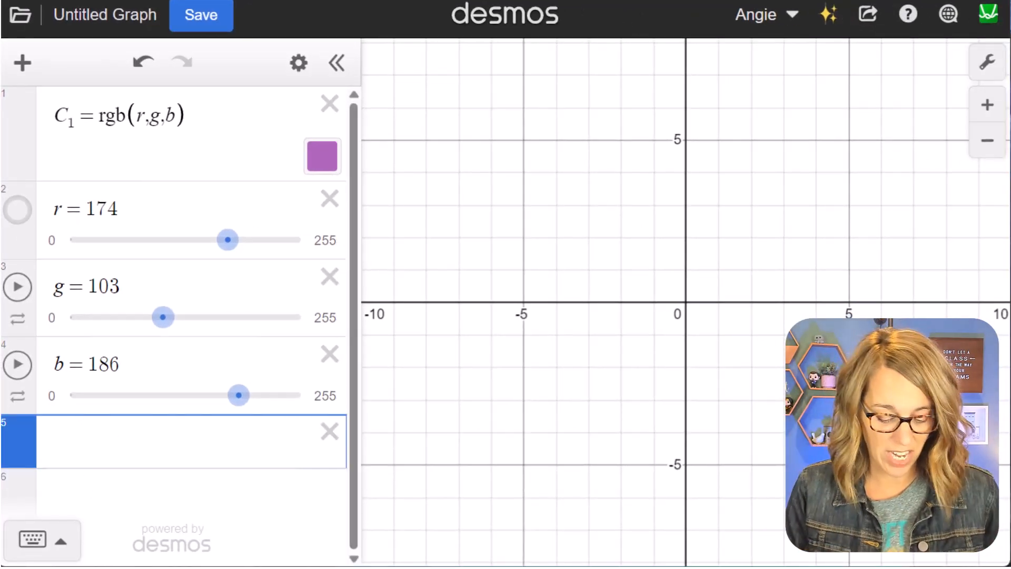
pyautogui.write('C_2')
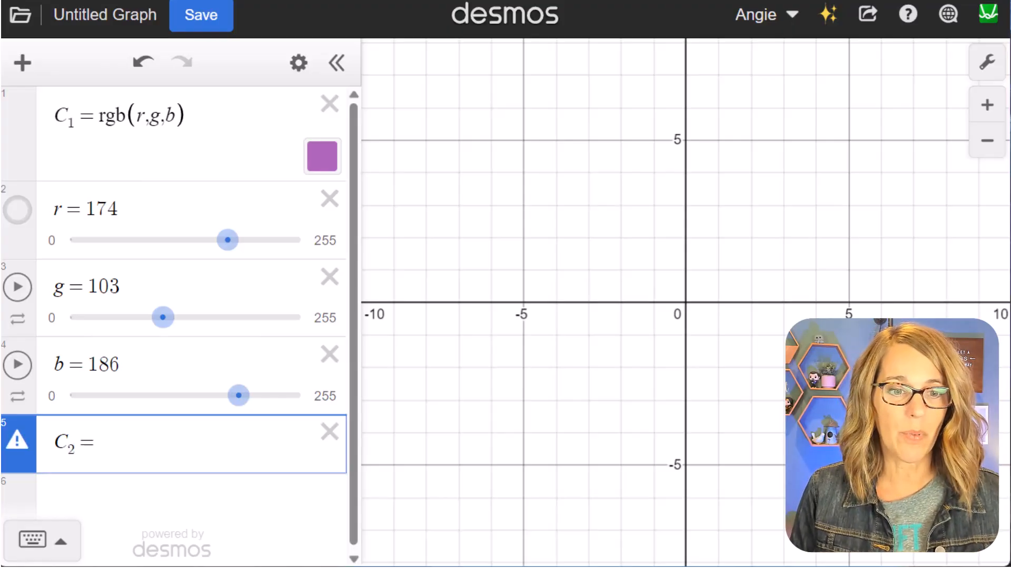
pyautogui.write('=rgb(')
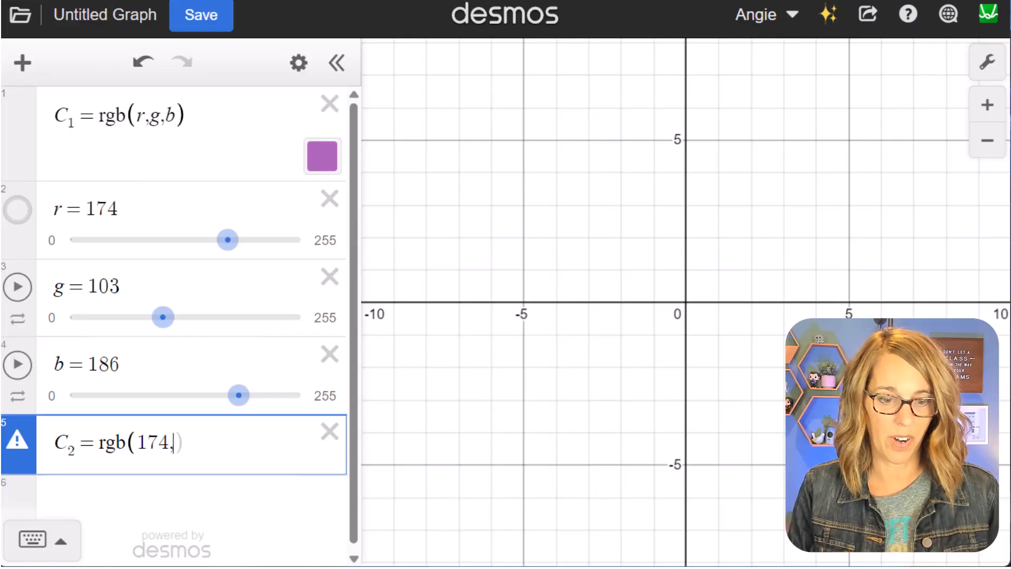
pyautogui.write('174,103,186')
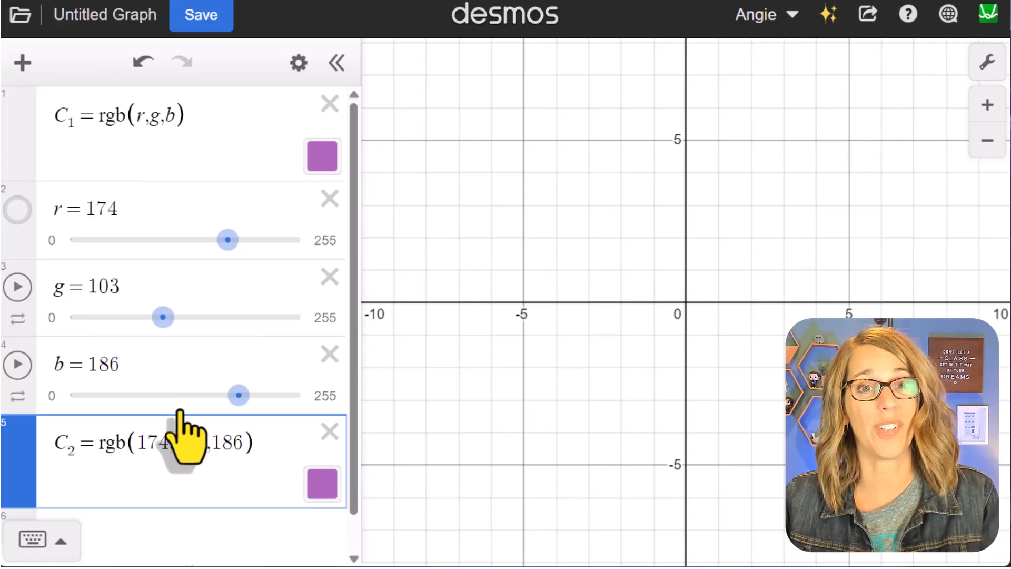
# Graph the filled circle x^2+y^2≤4 in a new expression below C_2
pyautogui.scroll(-2, 190, 437)
pyautogui.click(132, 498)
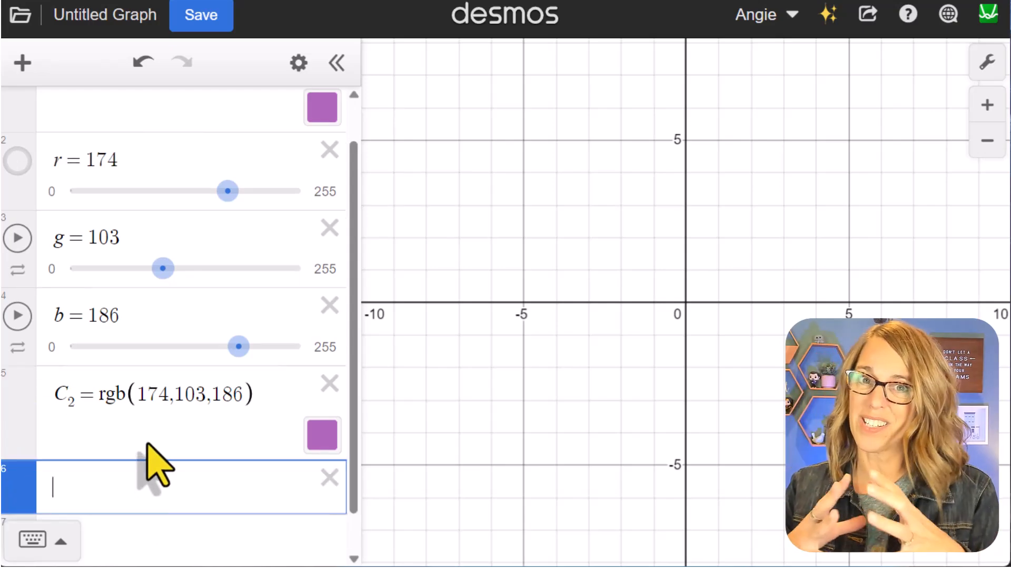
pyautogui.write('x')
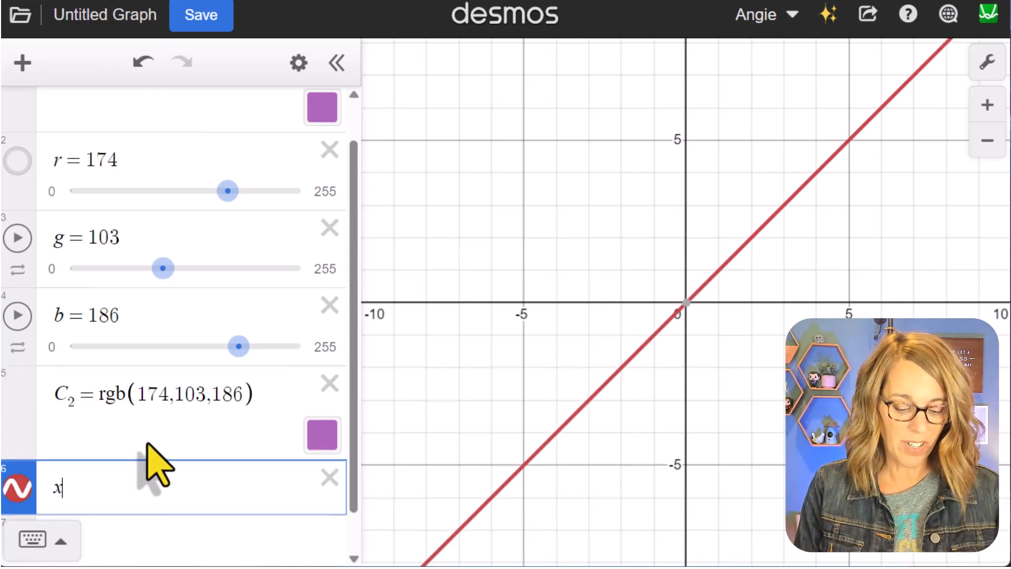
pyautogui.write('^2 ')
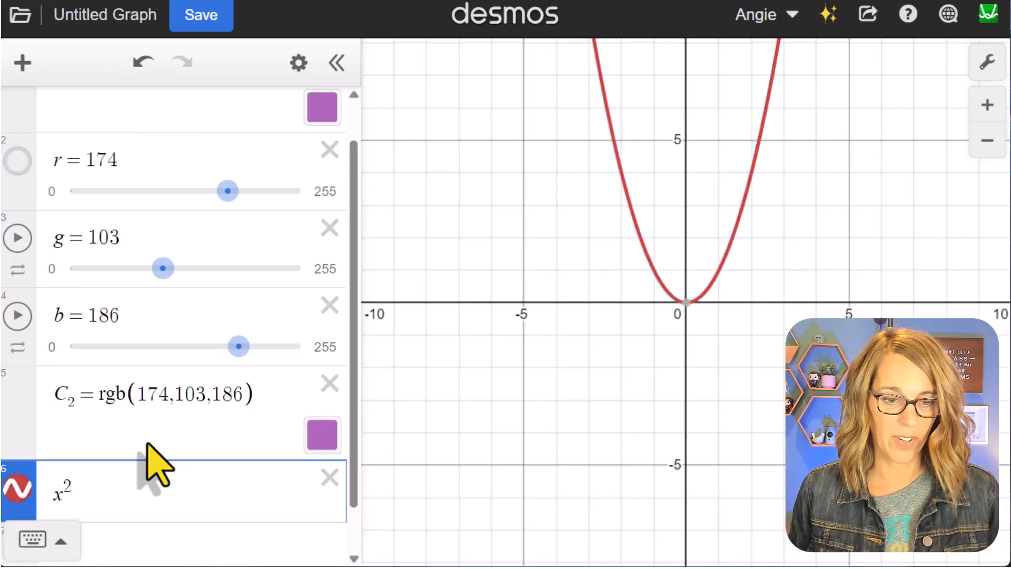
pyautogui.write('+y^2≤4')
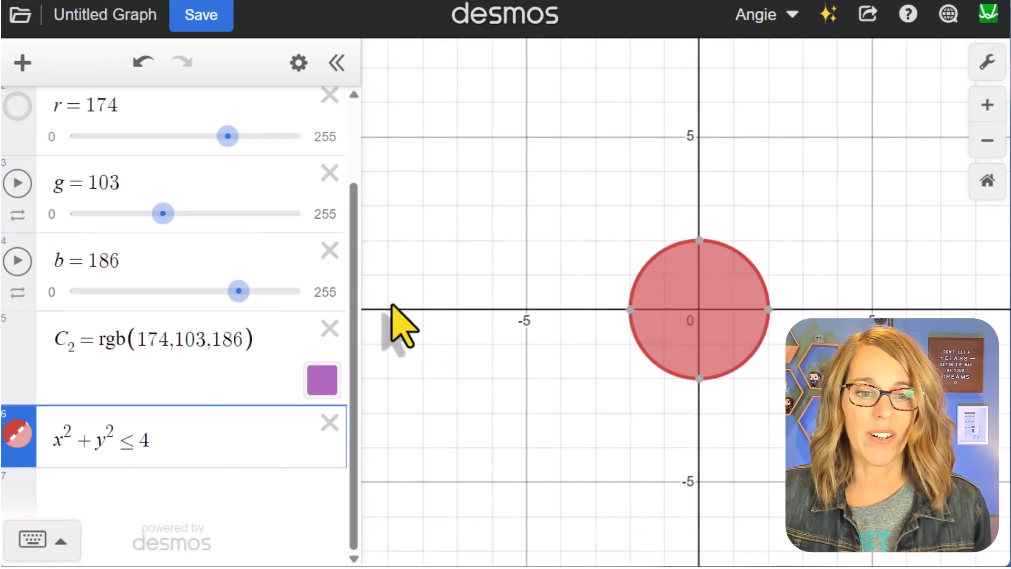
# Delete the r, g and b sliders and the C_1 definition
pyautogui.click(331, 250)
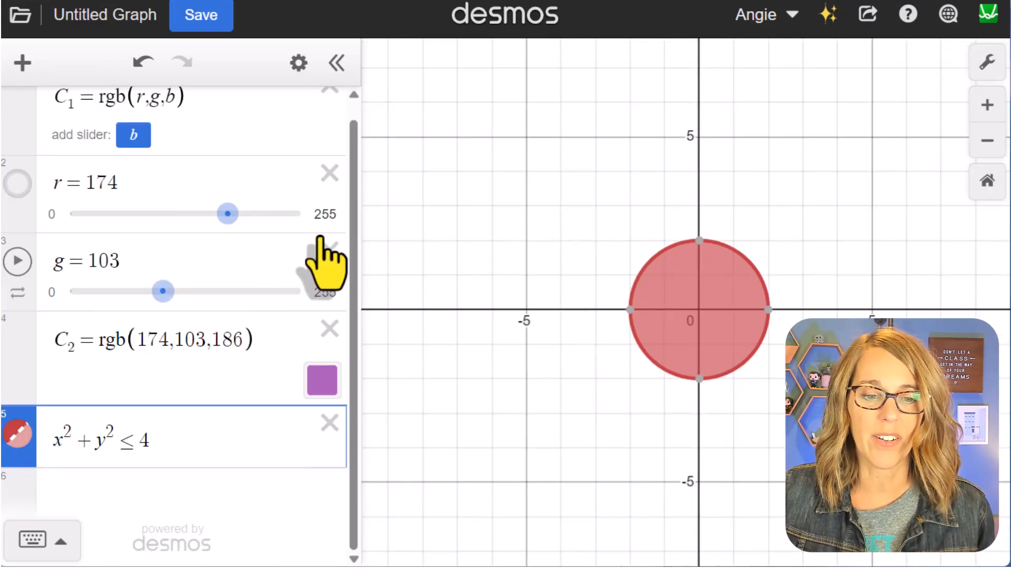
pyautogui.click(328, 239)
pyautogui.click(343, 190)
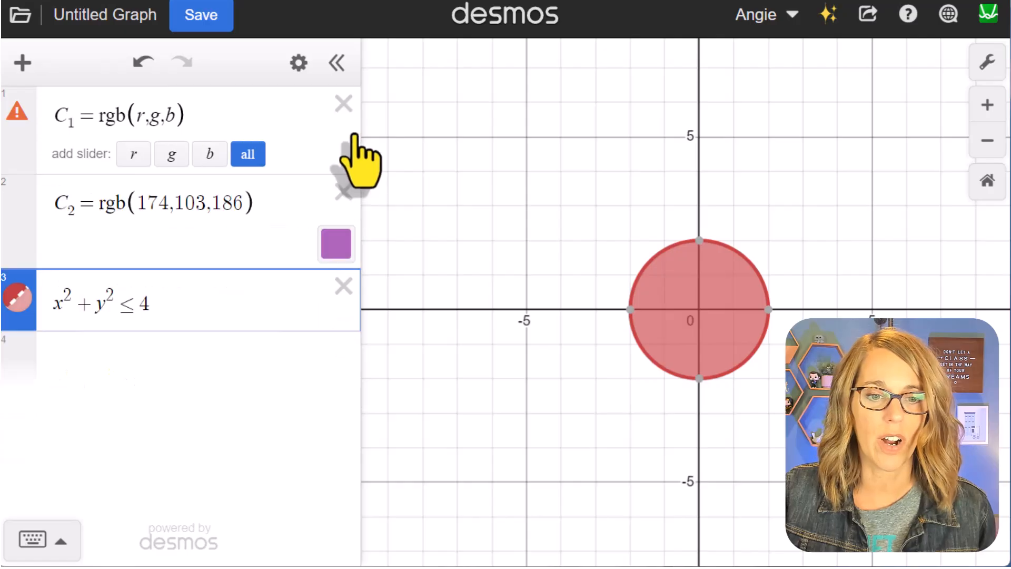
pyautogui.click(343, 104)
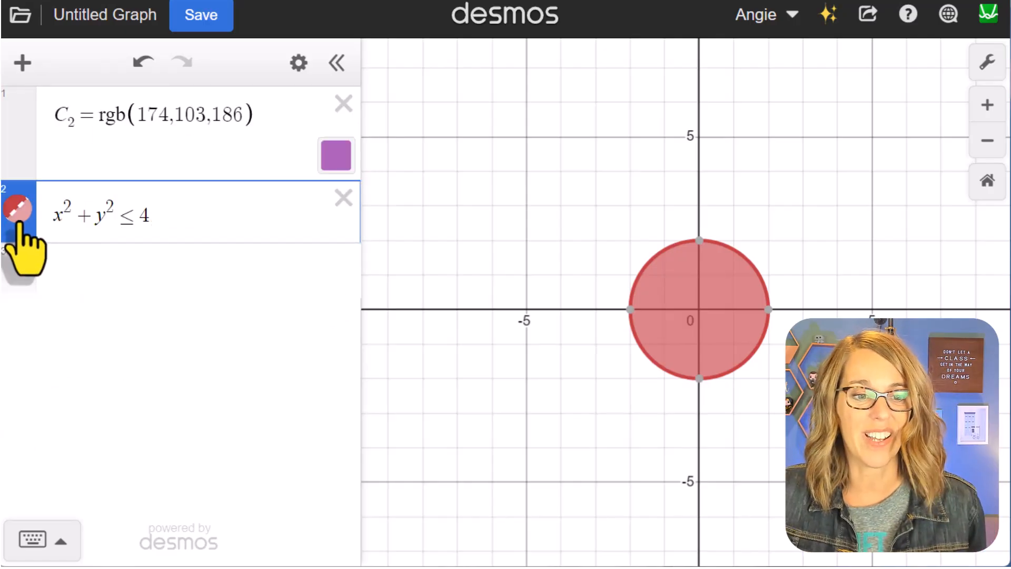
# Set the circle inequality's fill opacity to 1 and apply the custom purple C_2 as its colour
pyautogui.click(20, 224)
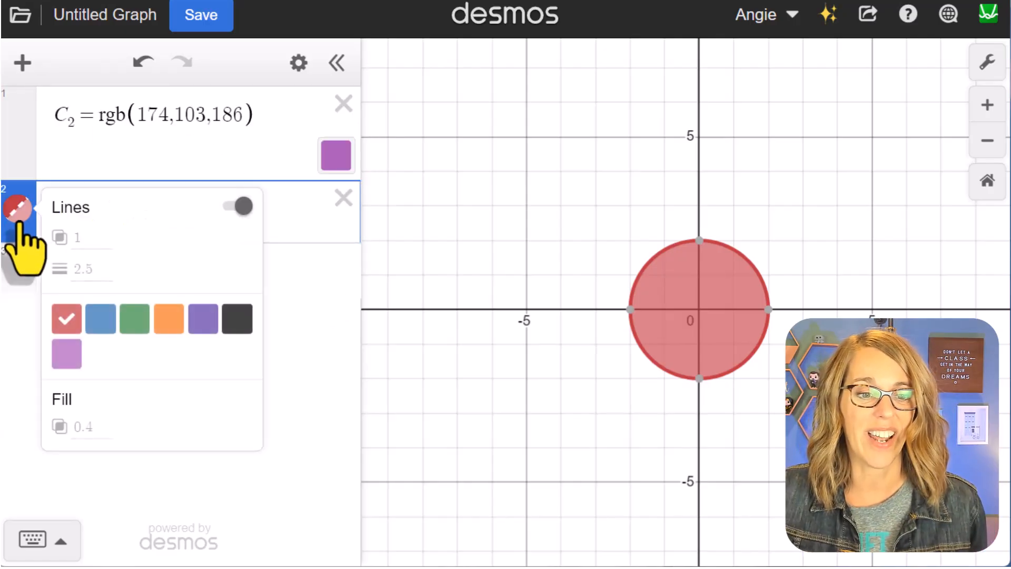
pyautogui.click(91, 427)
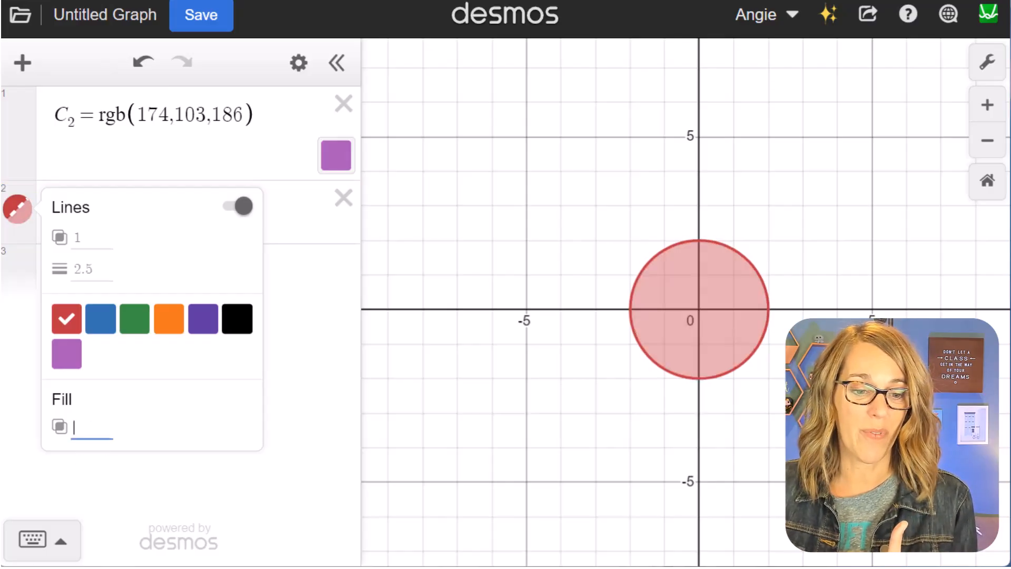
pyautogui.write('1')
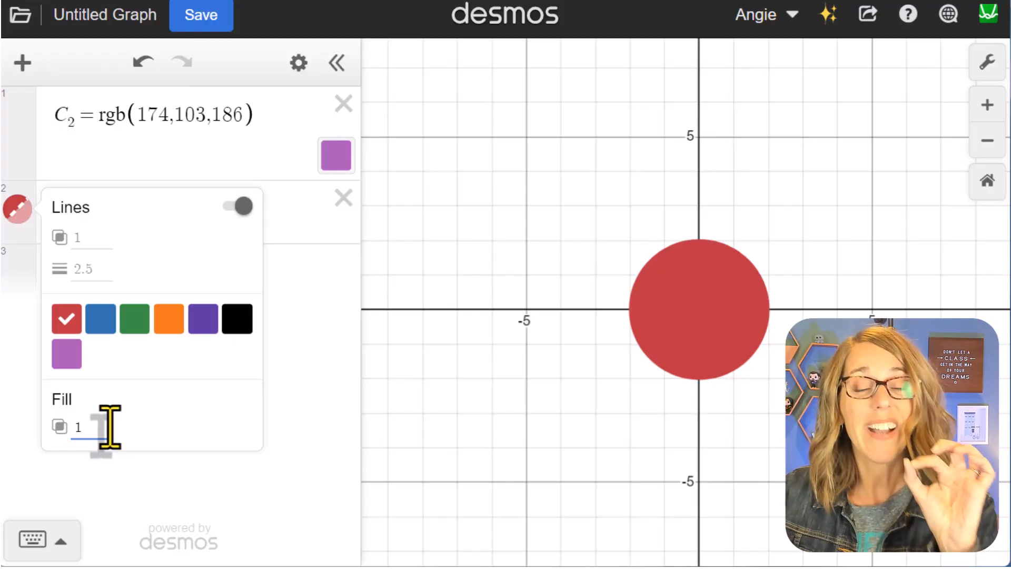
pyautogui.click(71, 356)
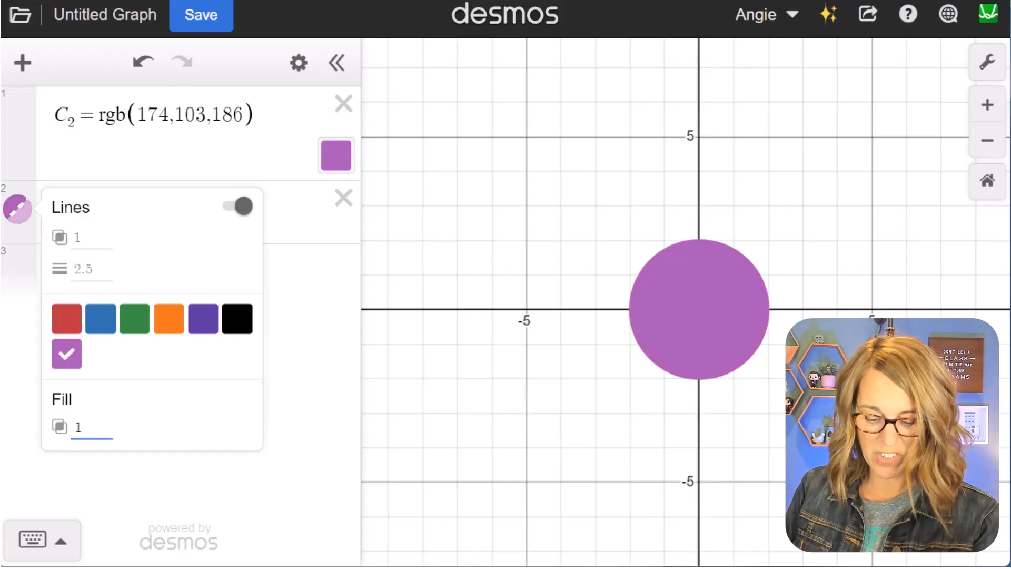
# Try a fill opacity of .5 on the circle, set it back to 1 and close its style settings
pyautogui.press('BackSpace')
pyautogui.write('.5')
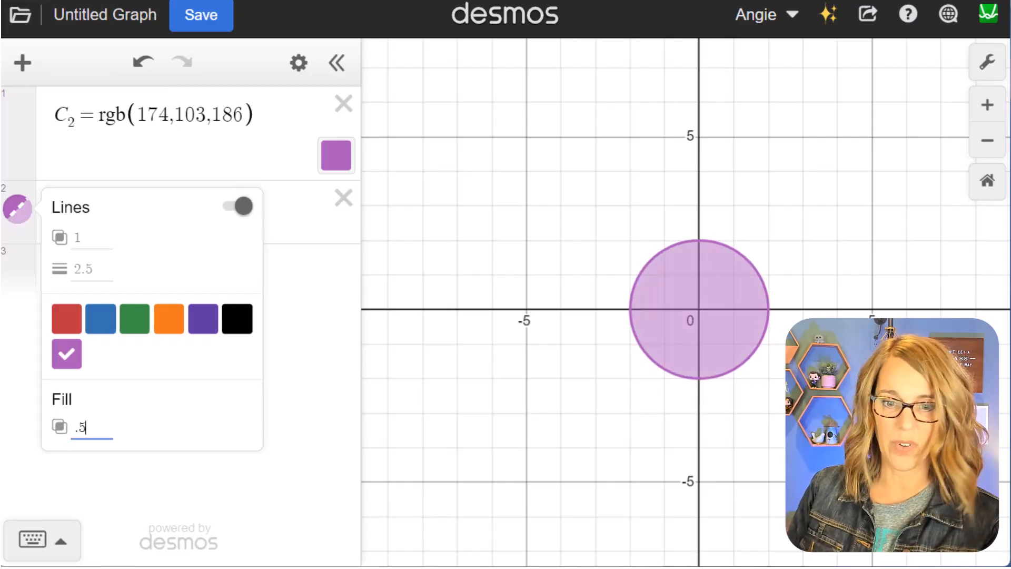
pyautogui.press('BackSpace')
pyautogui.press('BackSpace')
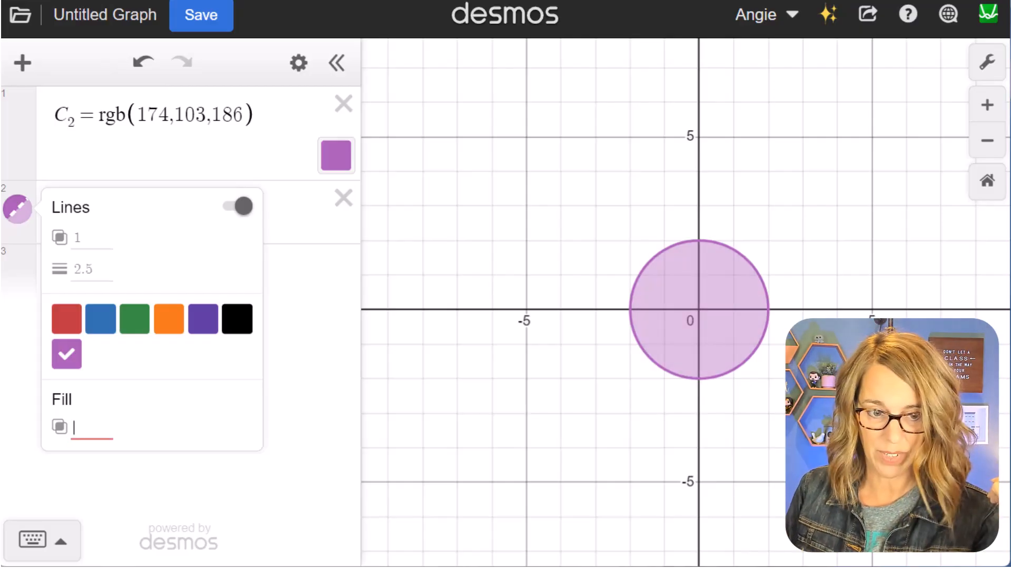
pyautogui.write('1')
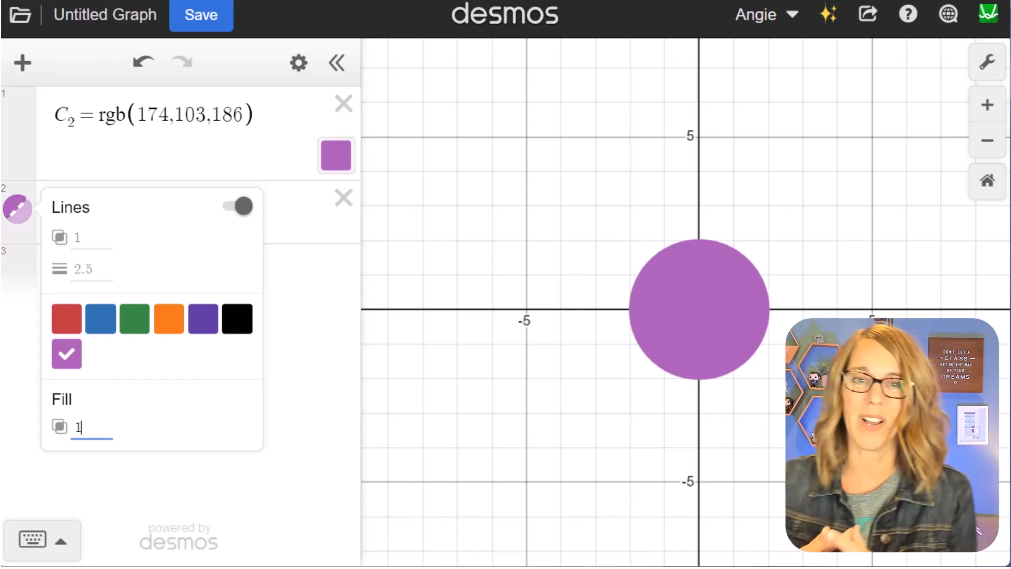
pyautogui.press('Escape')
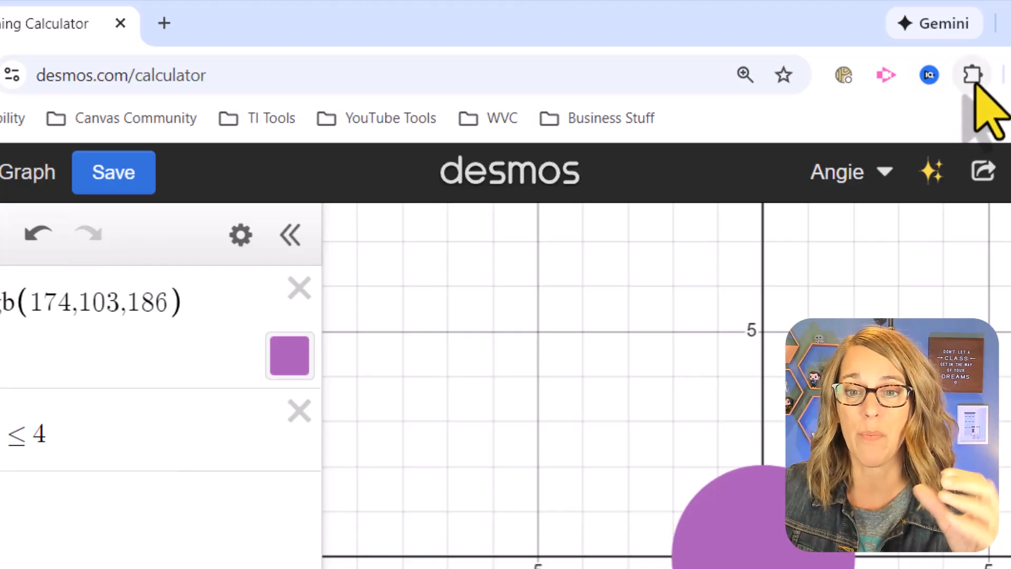
# Open the ColorZilla extension's Color Picker Panel and choose the cyan at hue 180, rgb(0, 255, 255)
pyautogui.click(972, 74)
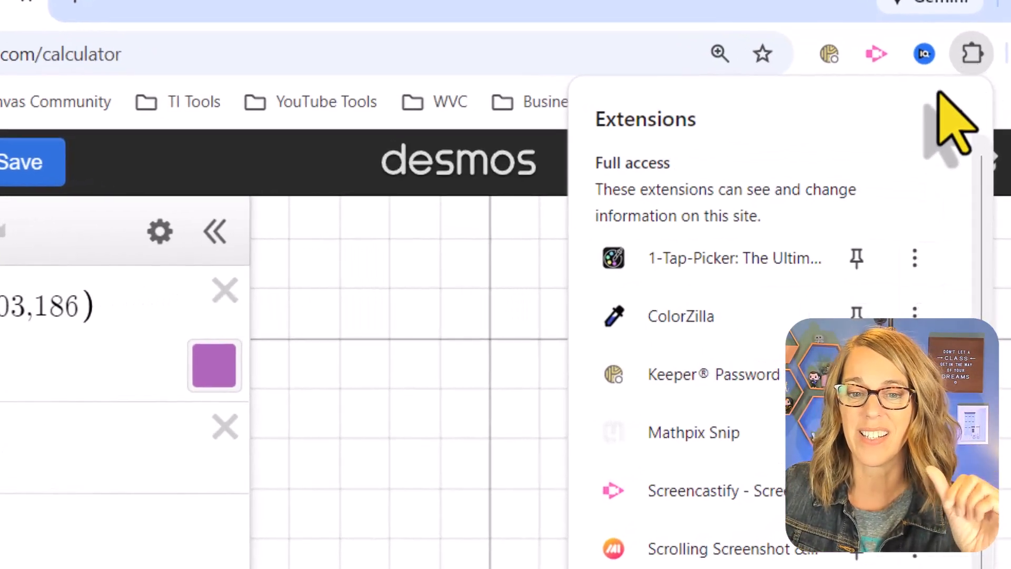
pyautogui.click(671, 337)
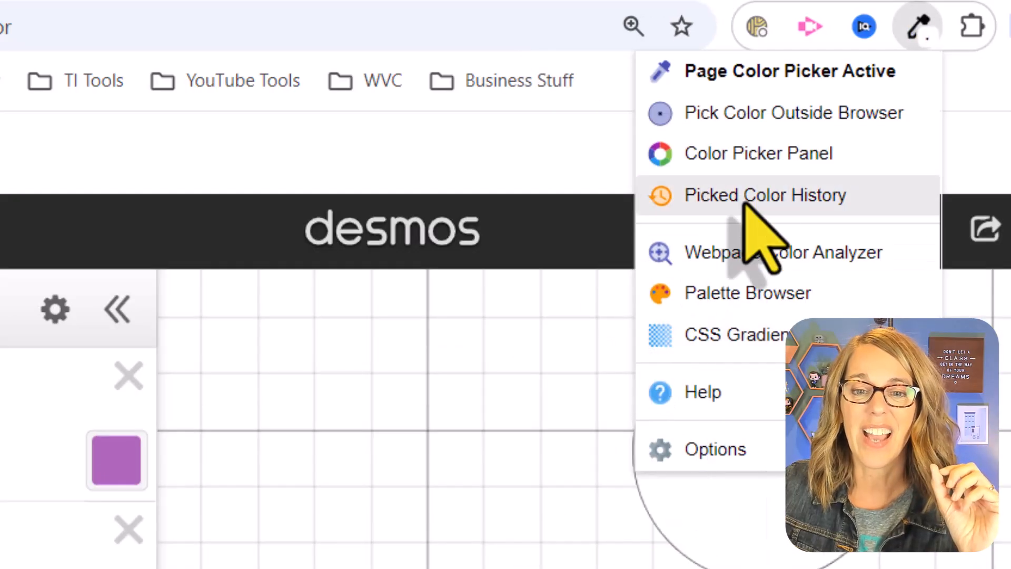
pyautogui.click(785, 153)
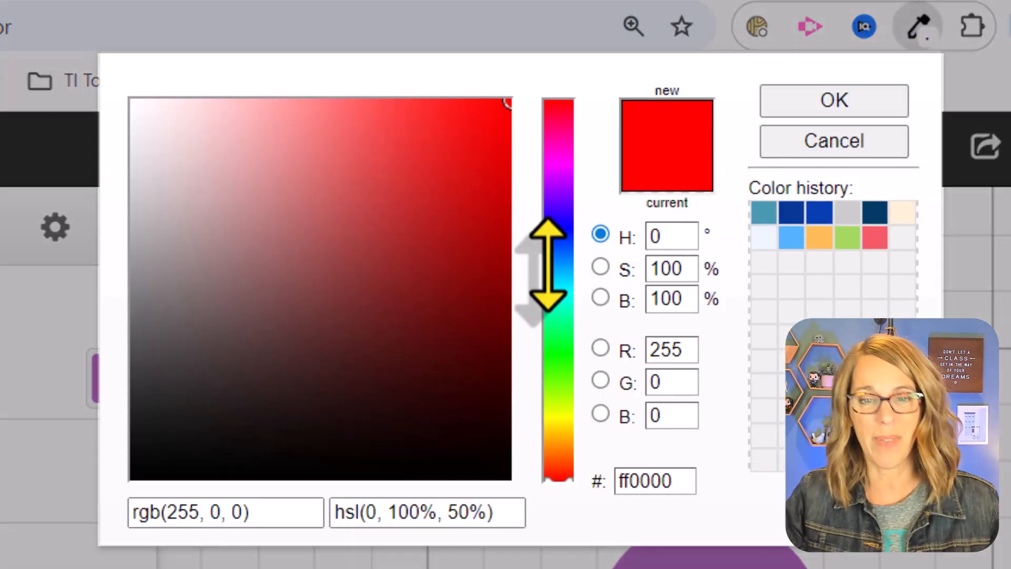
pyautogui.click(553, 238)
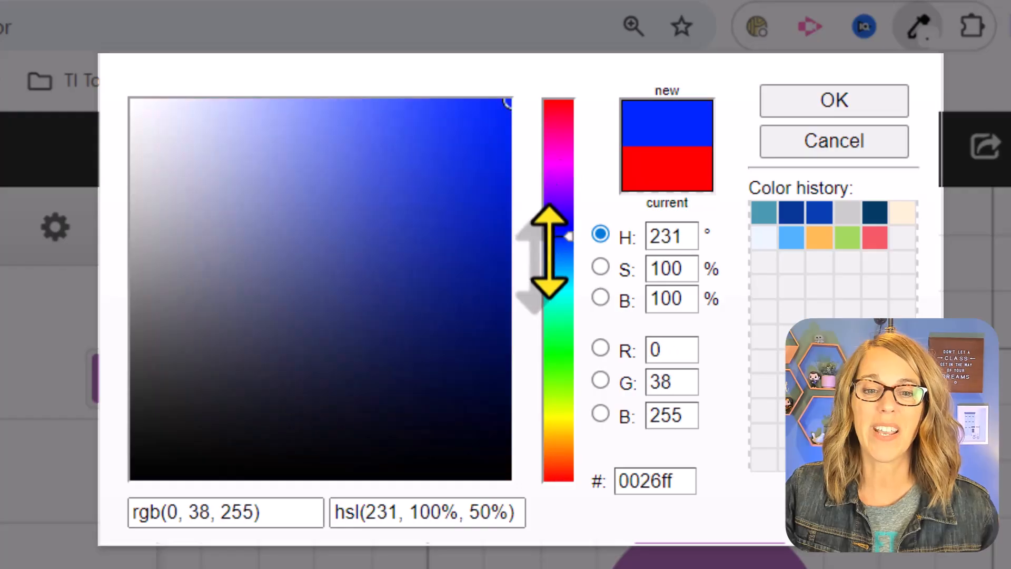
pyautogui.moveTo(550, 252); pyautogui.dragTo(571, 291)
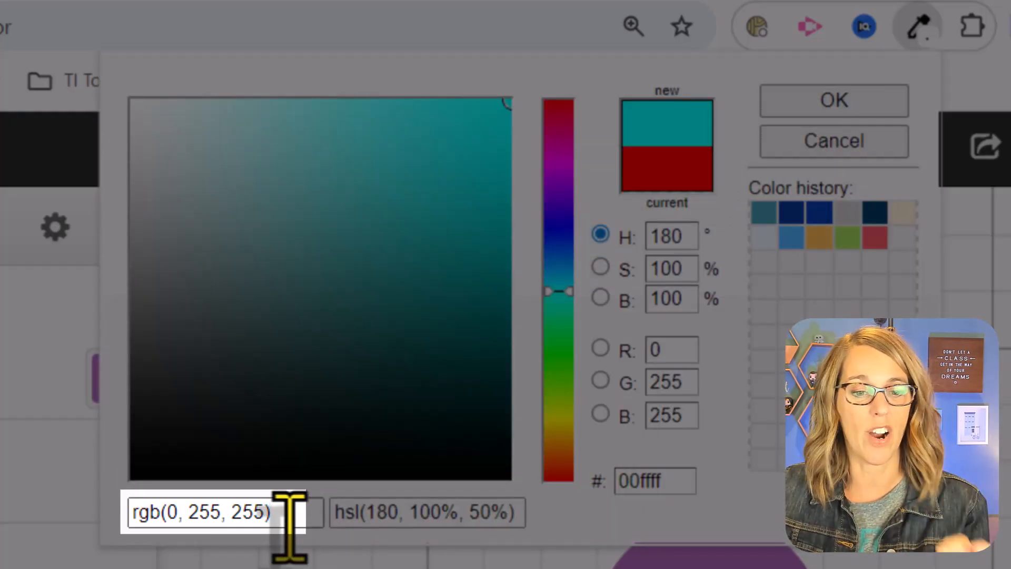
# Copy the rgb(0, 255, 255) code, define C_3 with it in a new expression, and check the circle's colour choices for it
pyautogui.moveTo(282, 509); pyautogui.dragTo(116, 521)
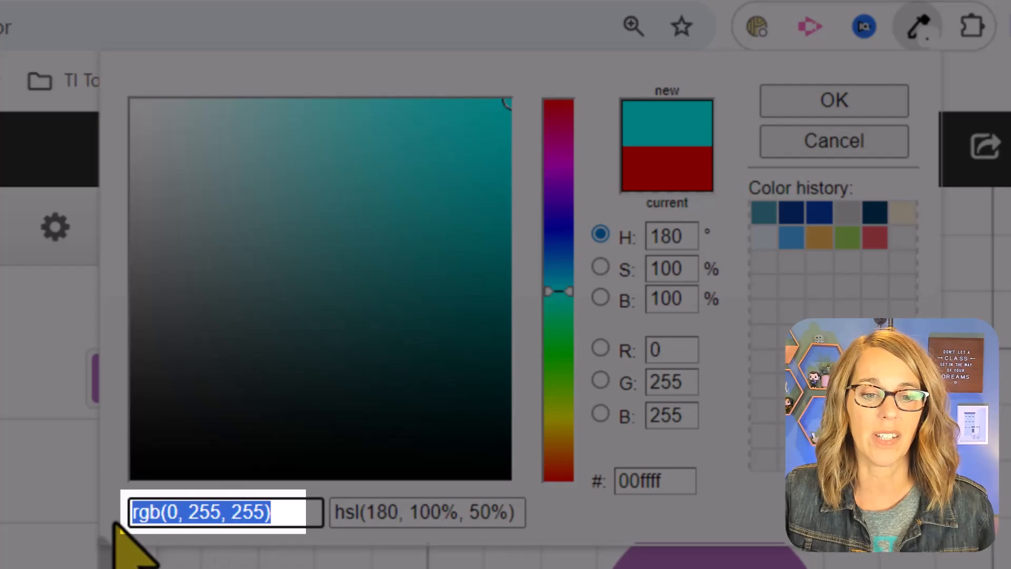
pyautogui.hotkey('ctrl', 'c')
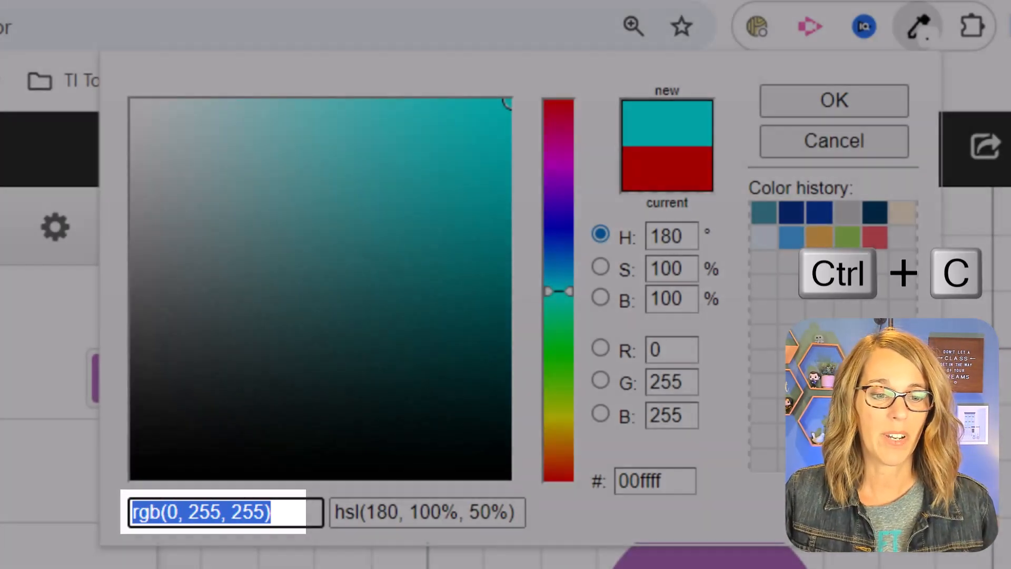
pyautogui.click(49, 316)
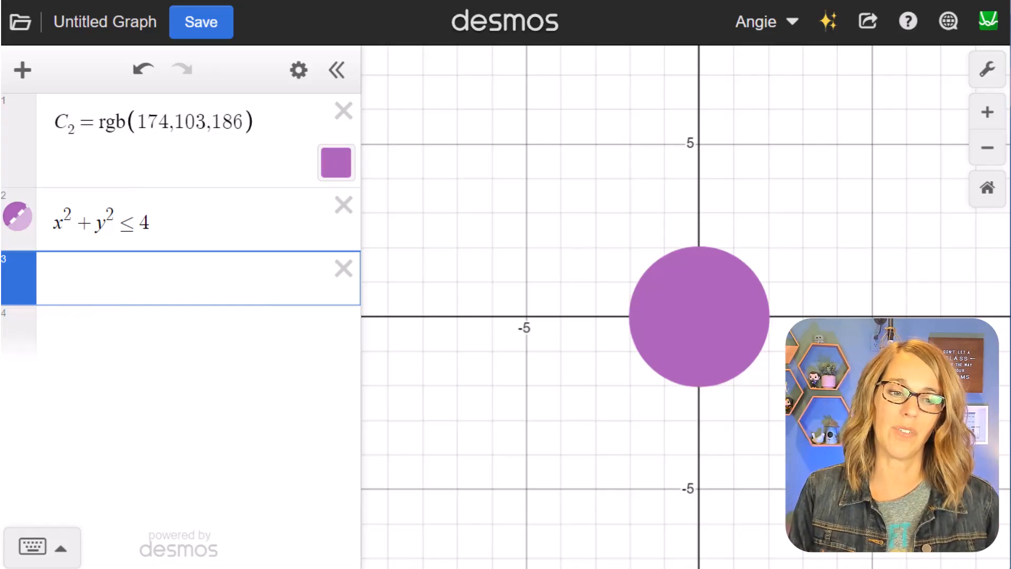
pyautogui.write('C_3')
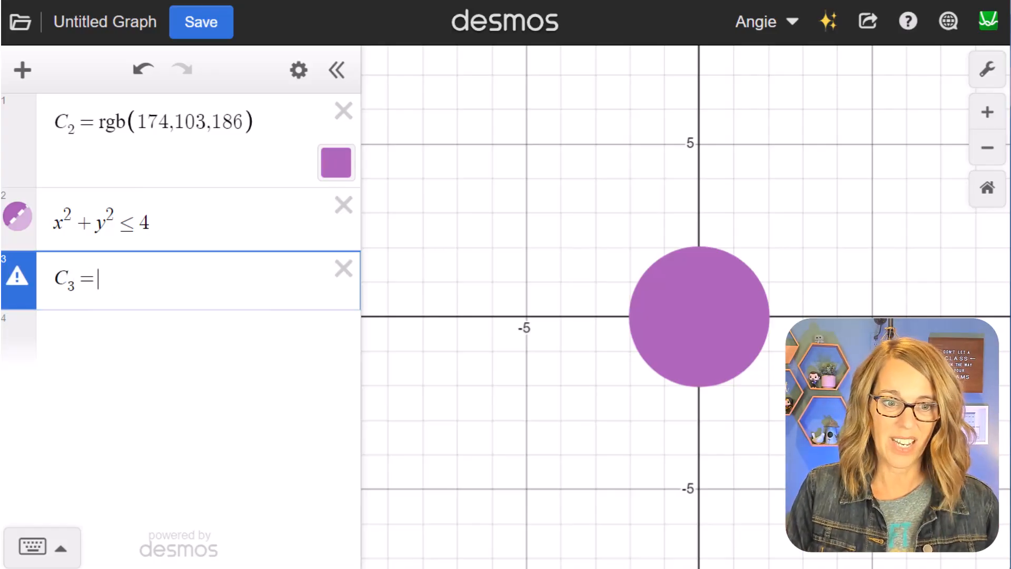
pyautogui.write('=')
pyautogui.hotkey('ctrl', 'v')
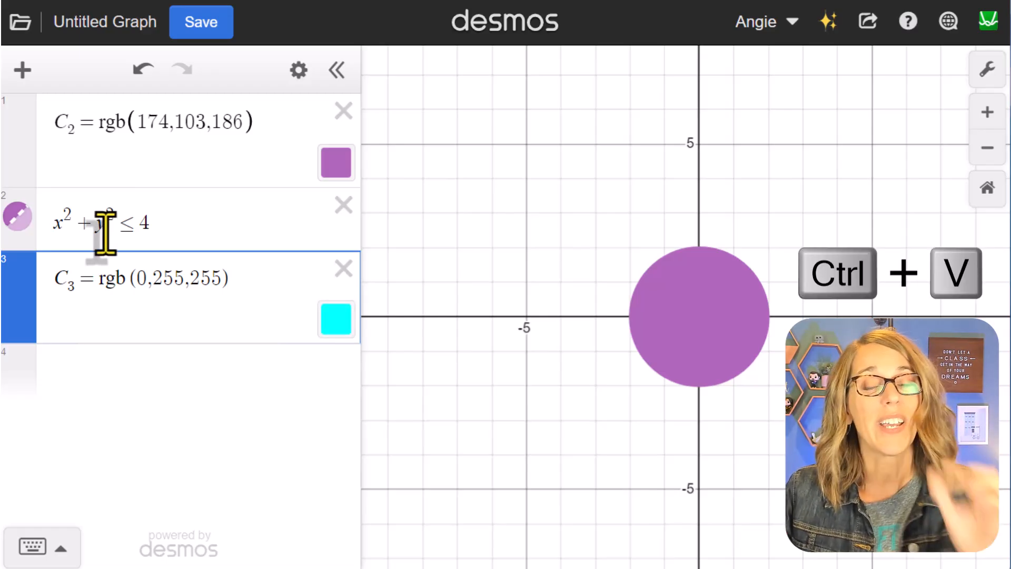
pyautogui.click(17, 216)
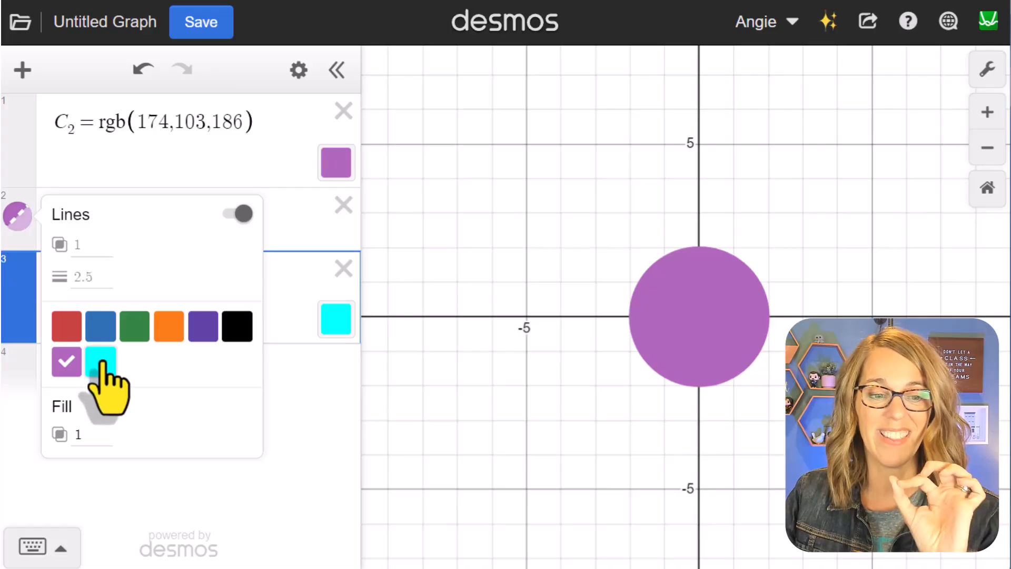
pyautogui.click(286, 429)
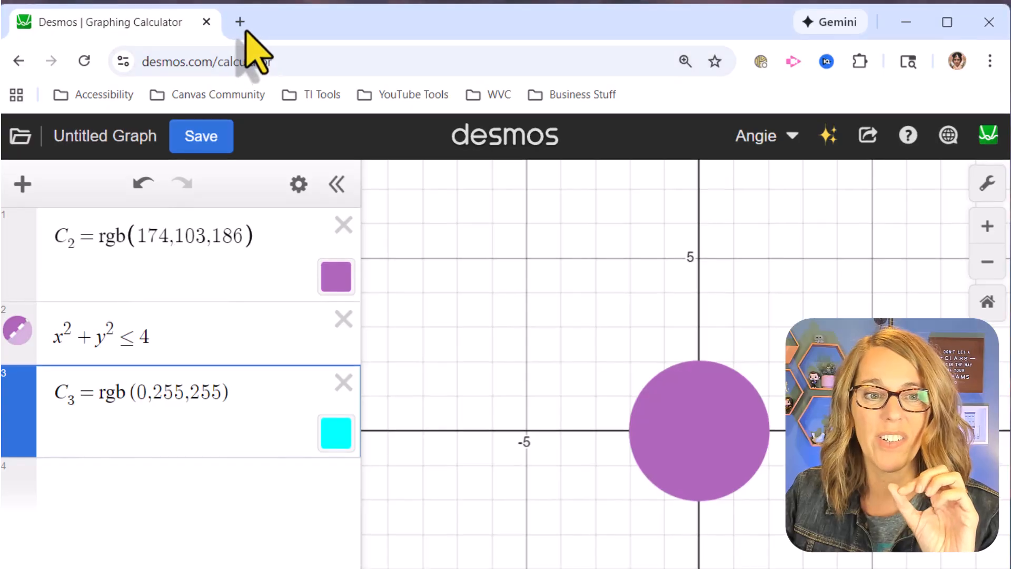
# Search Google for "rgb color picker" in a new browser tab
pyautogui.click(240, 22)
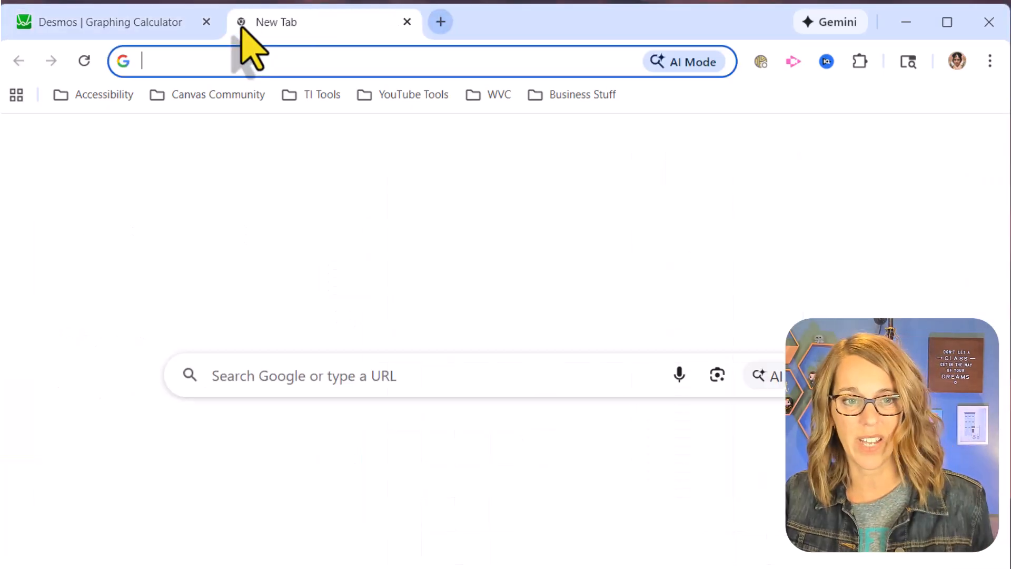
pyautogui.write('rgb col')
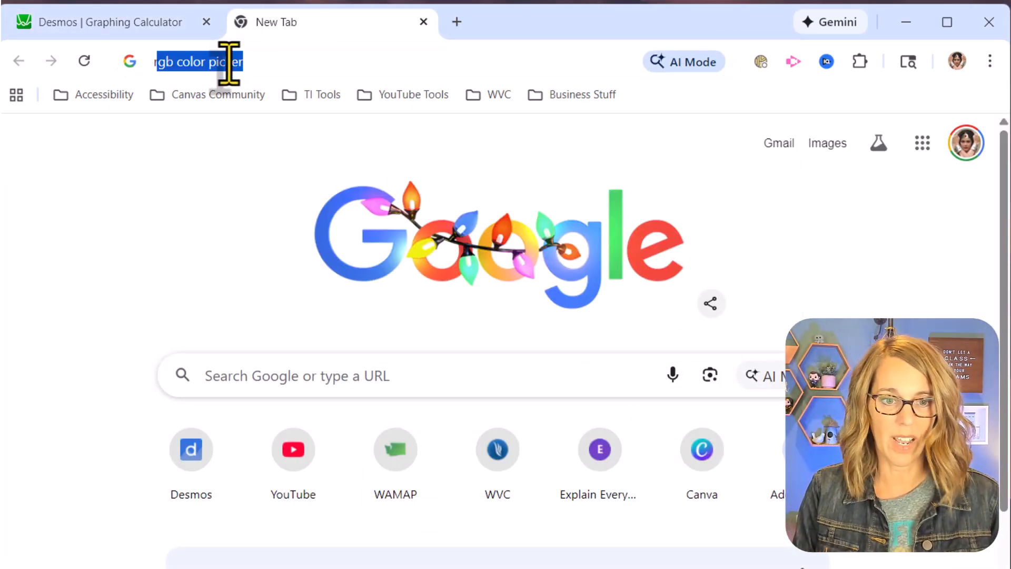
pyautogui.write('or picker')
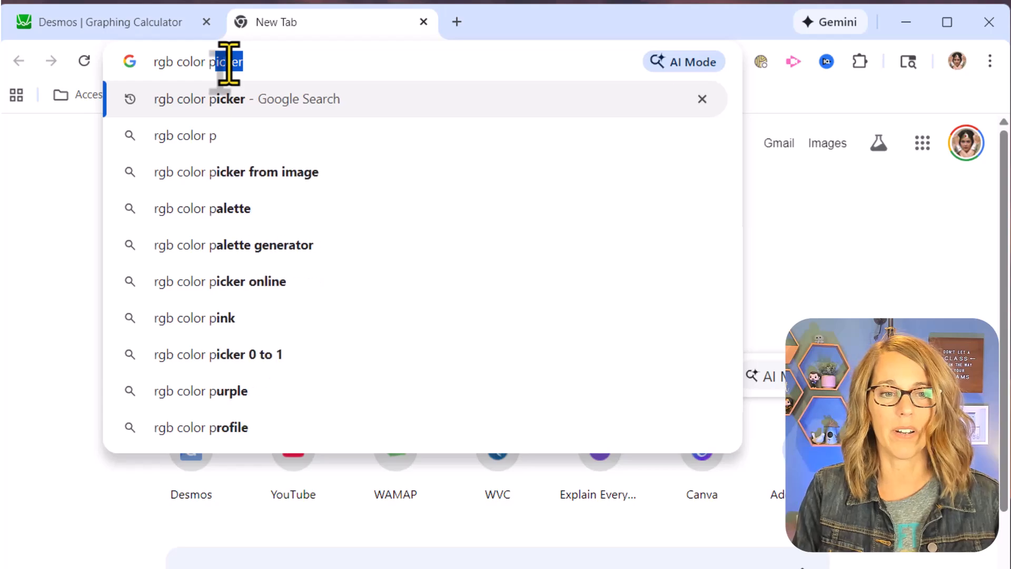
pyautogui.press('Return')
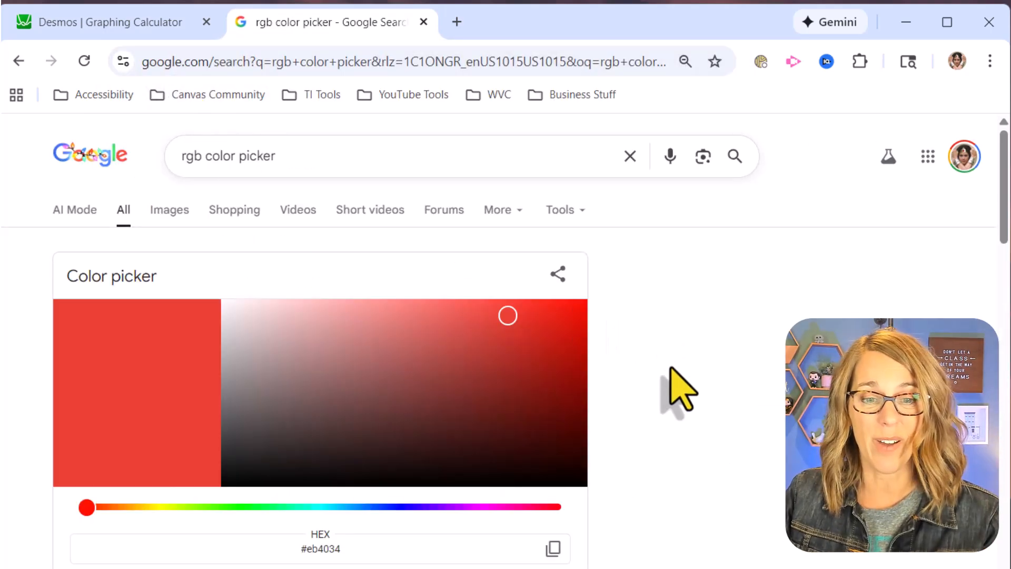
# Try several shades and hues in Google's color picker, finishing on a pink hue of 325°
pyautogui.click(431, 348)
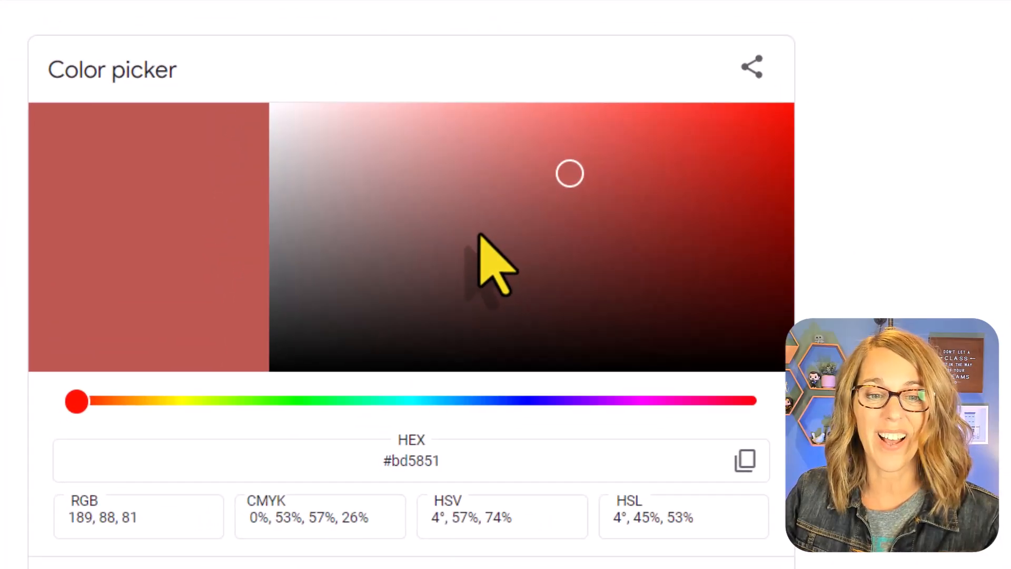
pyautogui.click(390, 358)
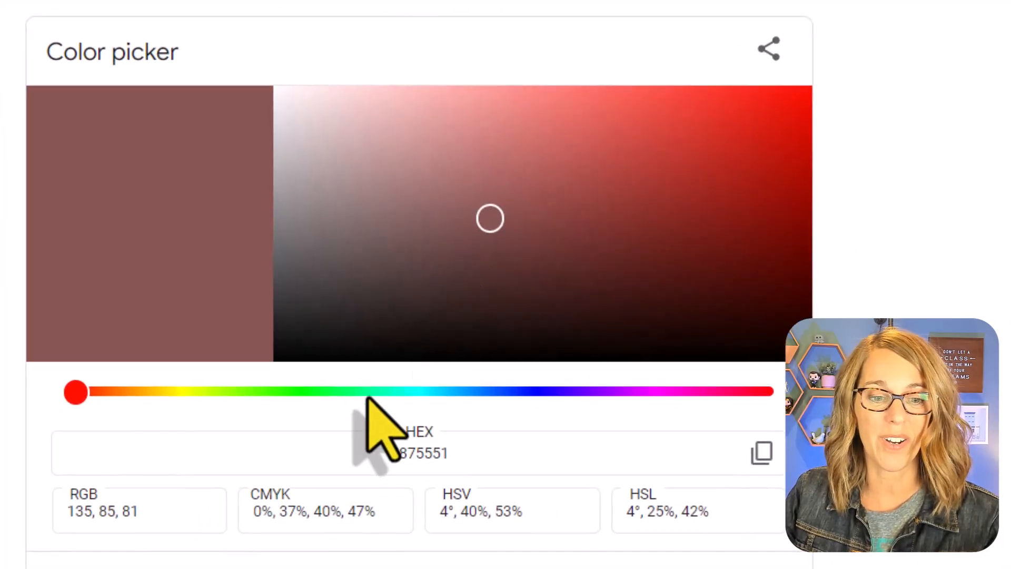
pyautogui.click(631, 393)
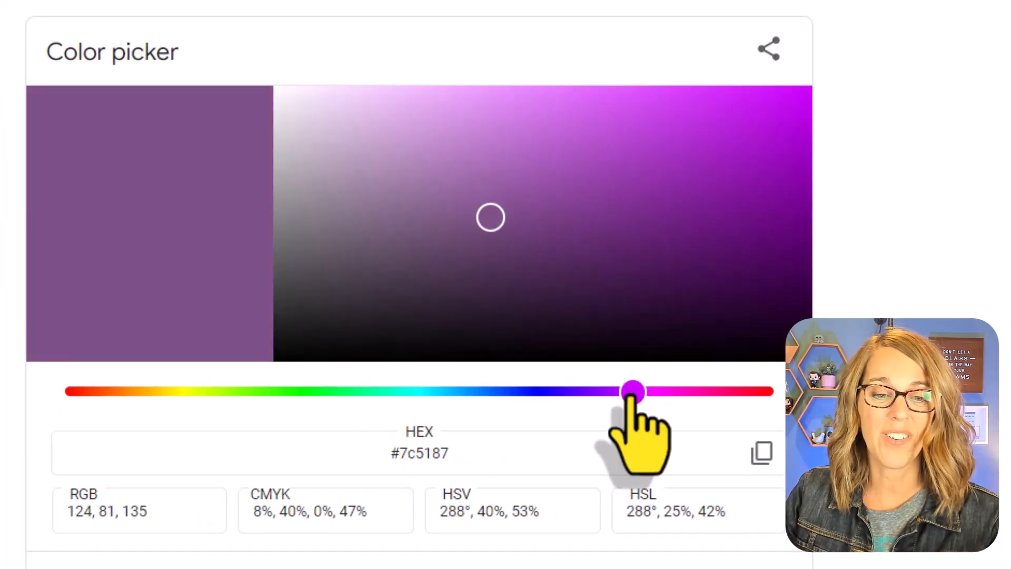
pyautogui.moveTo(631, 393); pyautogui.dragTo(179, 416)
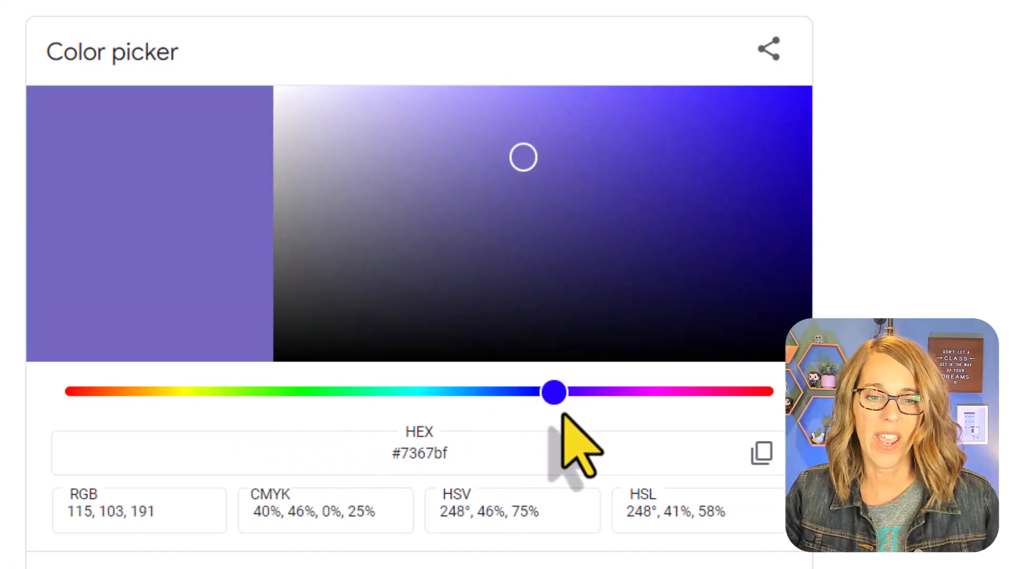
pyautogui.moveTo(563, 413); pyautogui.dragTo(706, 414)
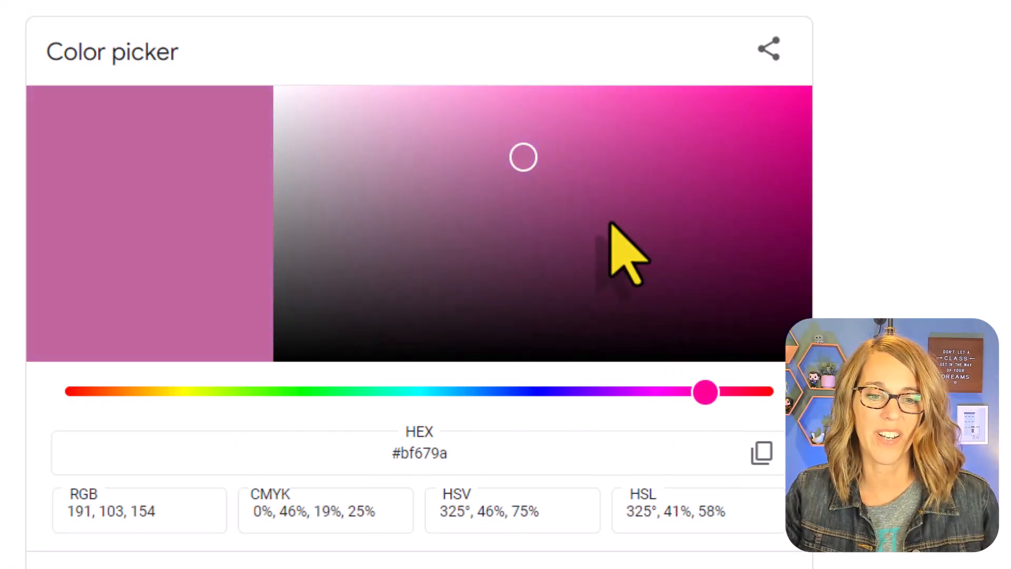
# Choose the light pink with RGB 252, 154, 211 in the color picker and copy its RGB values
pyautogui.click(508, 92)
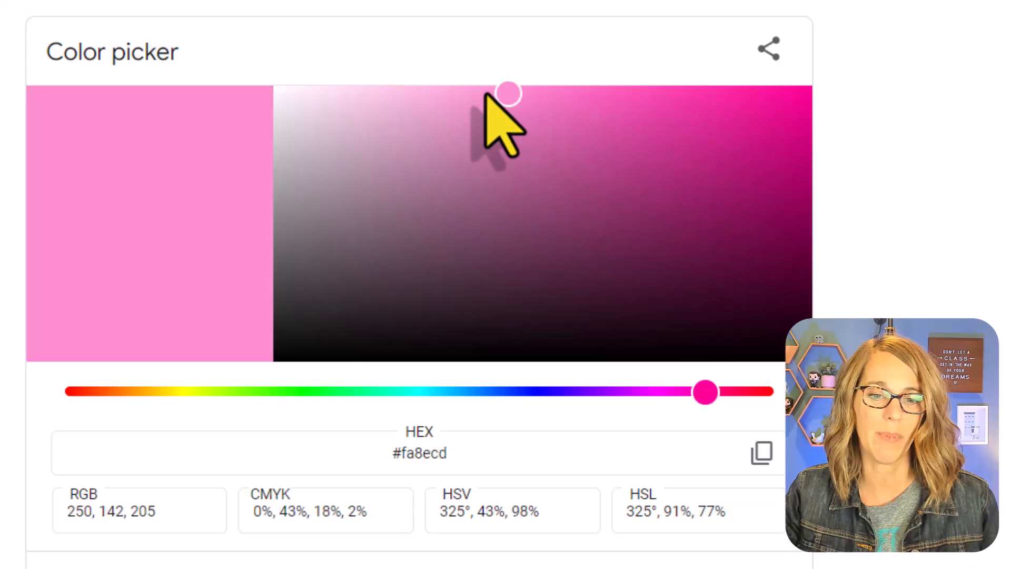
pyautogui.click(485, 92)
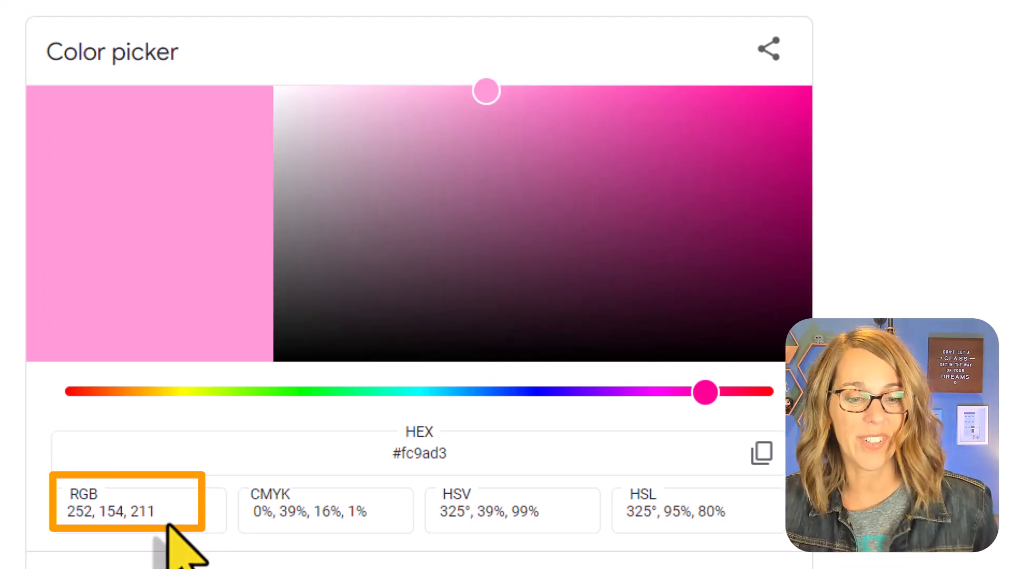
pyautogui.moveTo(165, 511); pyautogui.dragTo(49, 540)
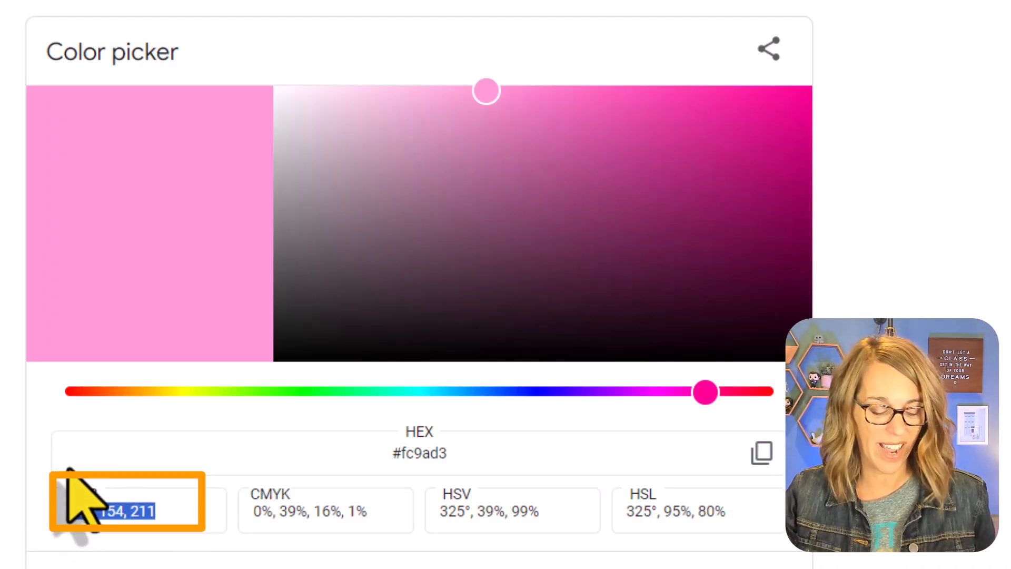
pyautogui.hotkey('ctrl', 'c')
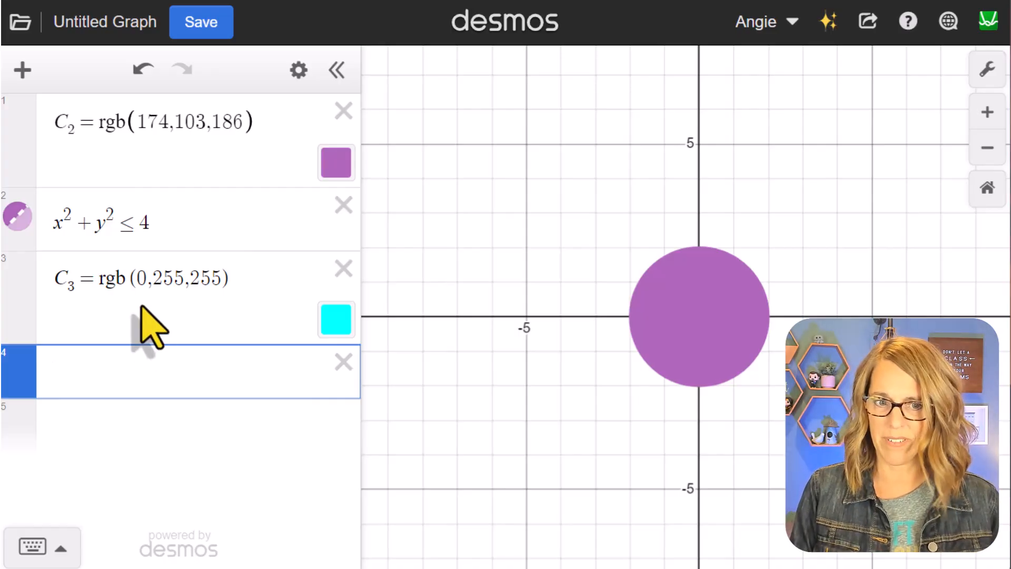
# Back in Desmos, define C_4 as rgb(252,154,211) using the copied values and check the circle's colour choices for it
pyautogui.write('_4')
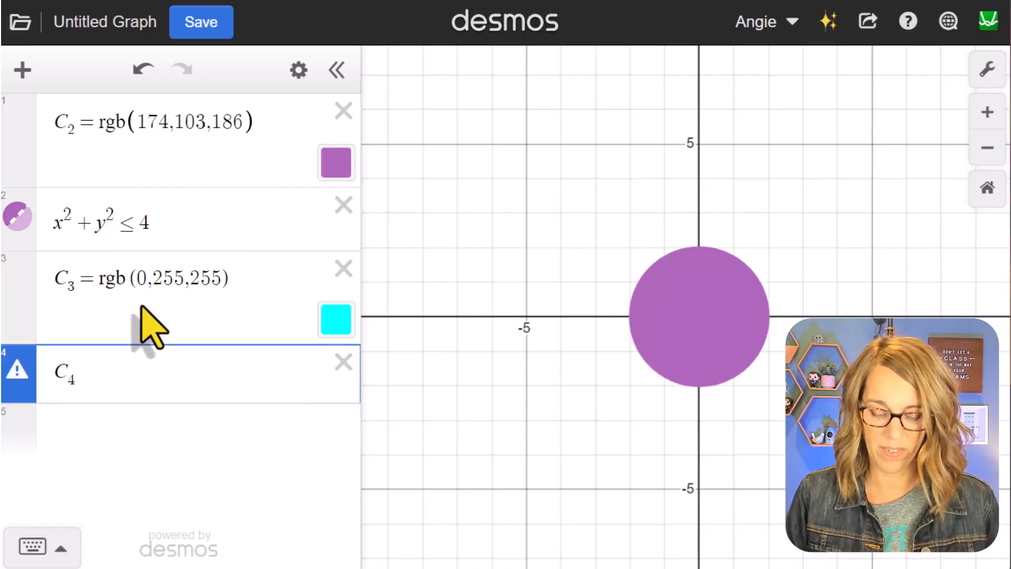
pyautogui.write('=rg')
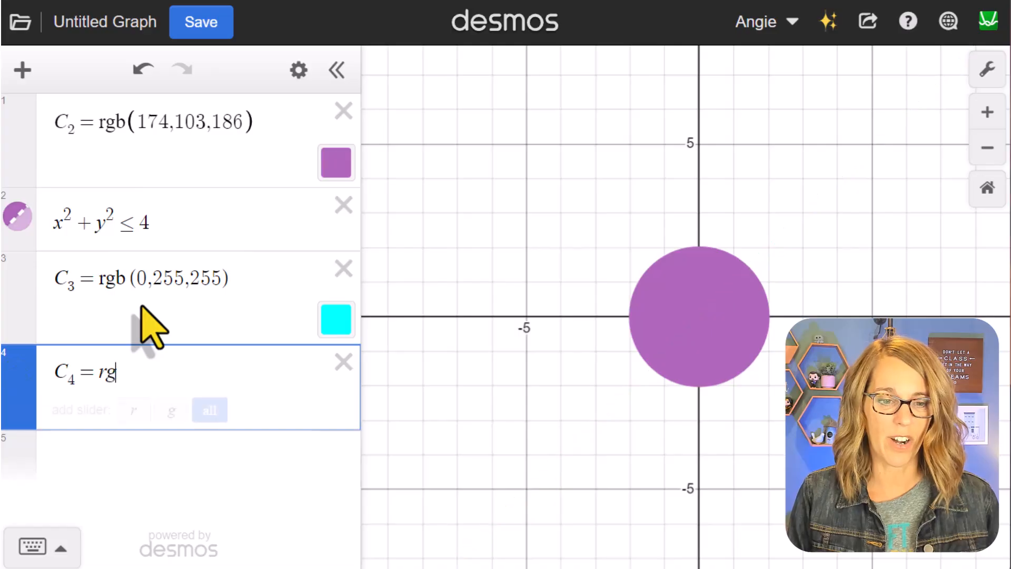
pyautogui.write('b(')
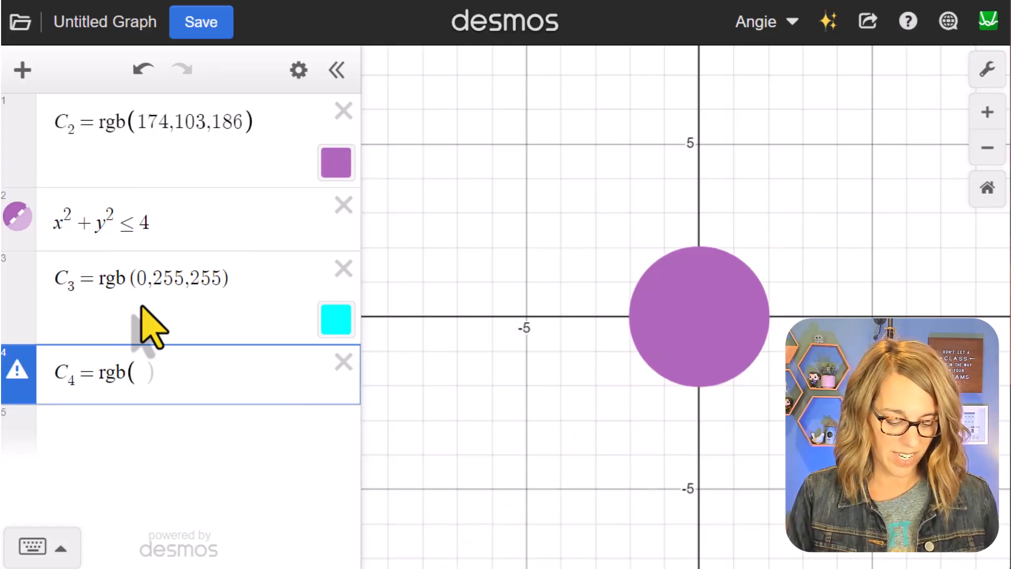
pyautogui.hotkey('ctrl', 'v')
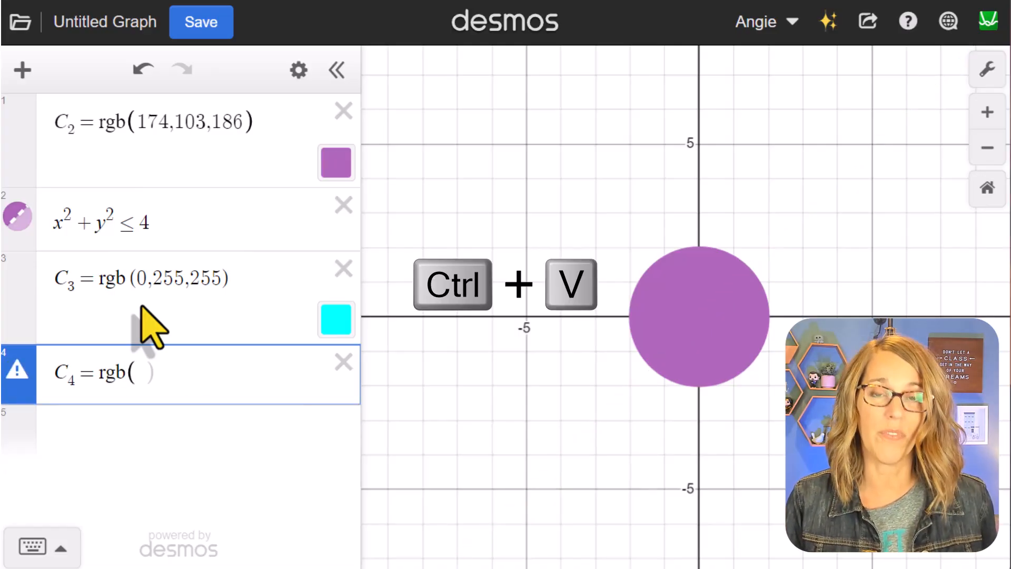
pyautogui.hotkey('ctrl', 'v')
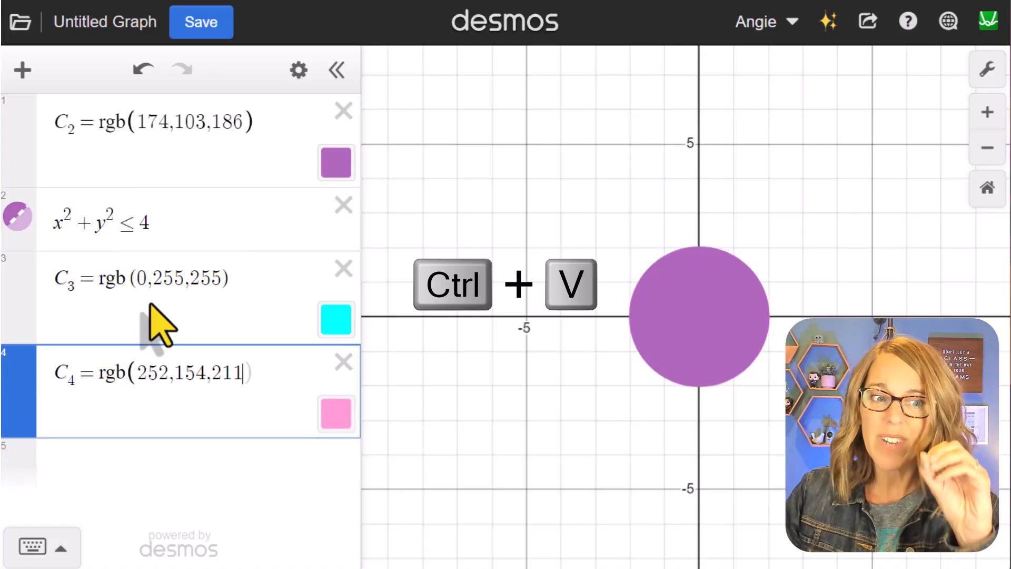
pyautogui.click(17, 216)
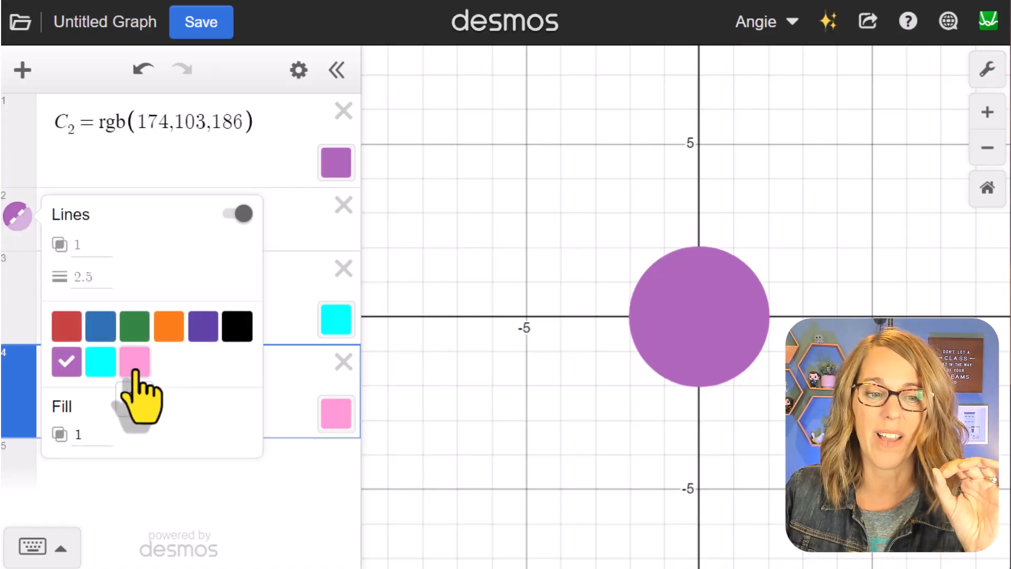
pyautogui.click(201, 503)
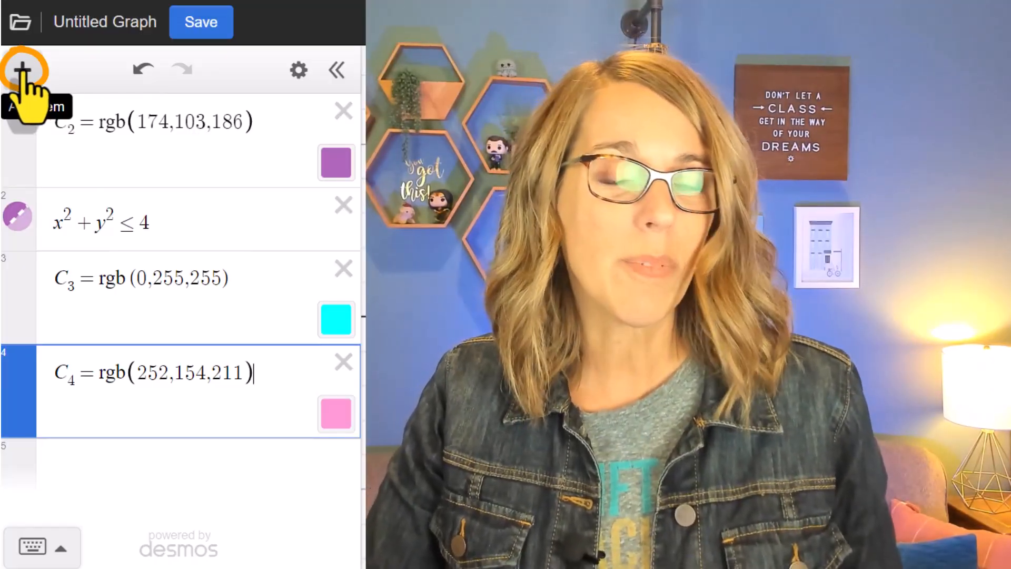
# Add a folder named "Custom Colors" below the existing expressions
pyautogui.click(22, 68)
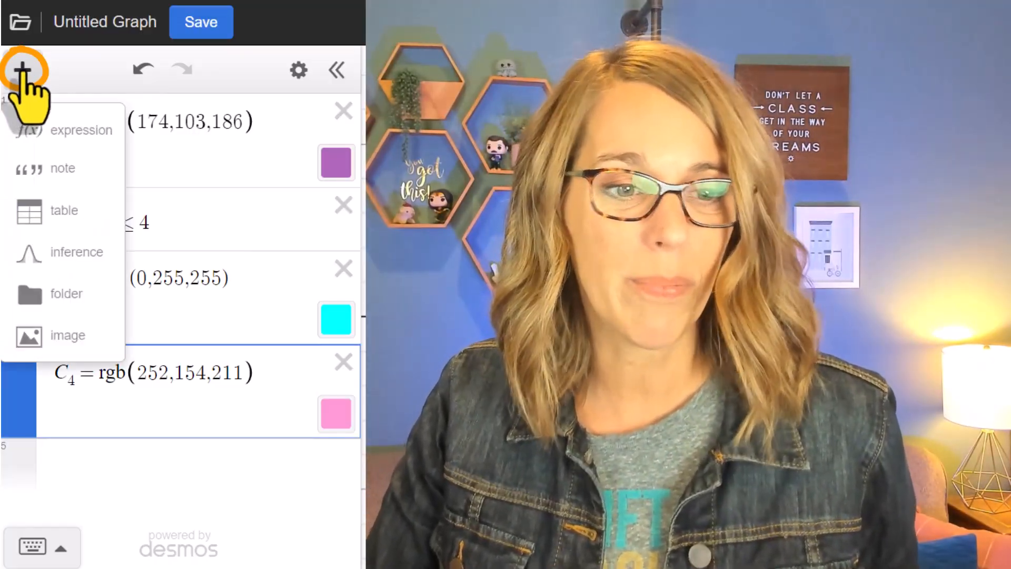
pyautogui.click(64, 295)
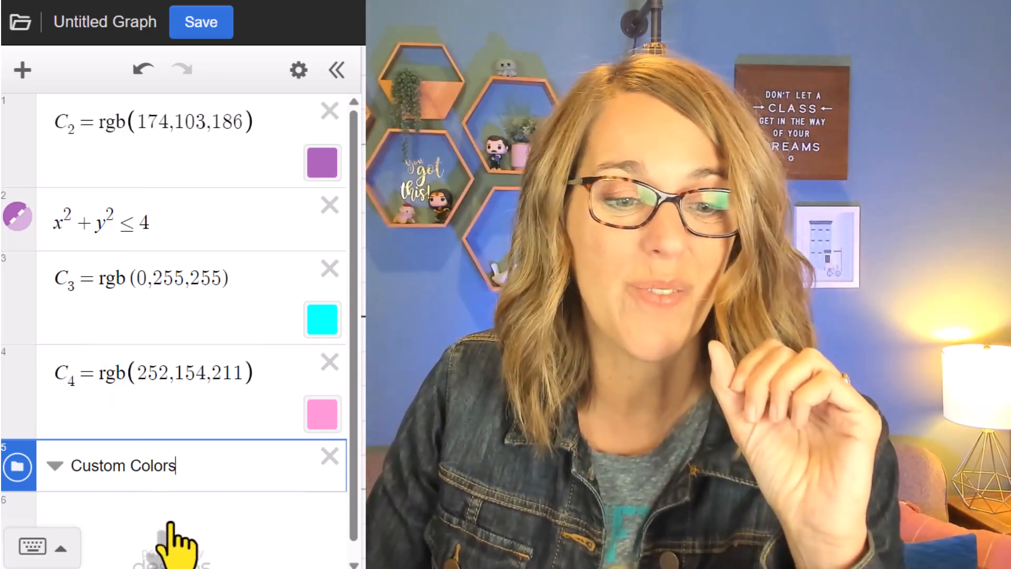
pyautogui.click(177, 540)
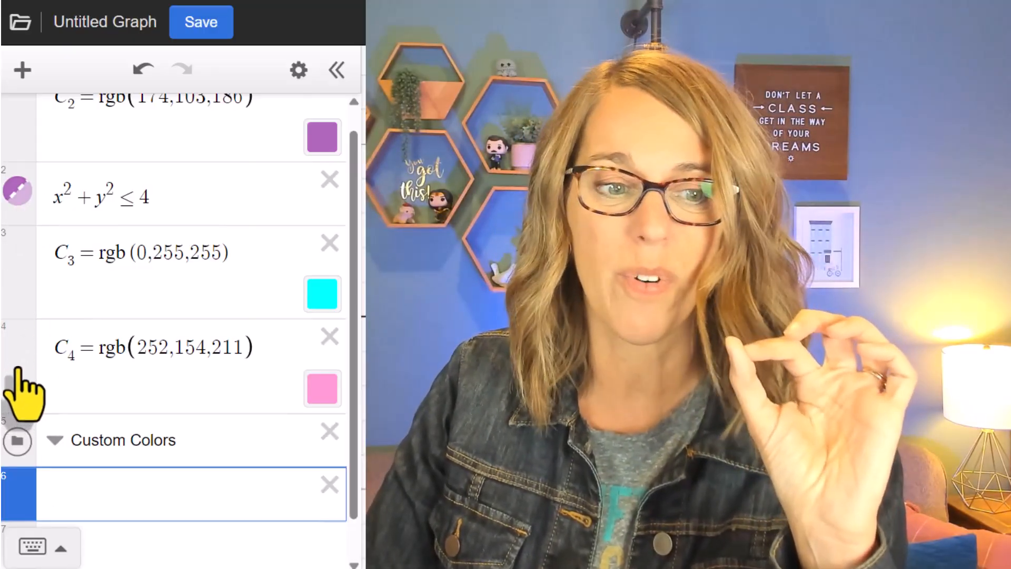
# Move the C_4, C_3 and C_2 colour definitions into the Custom Colors folder
pyautogui.moveTo(19, 369); pyautogui.dragTo(33, 418)
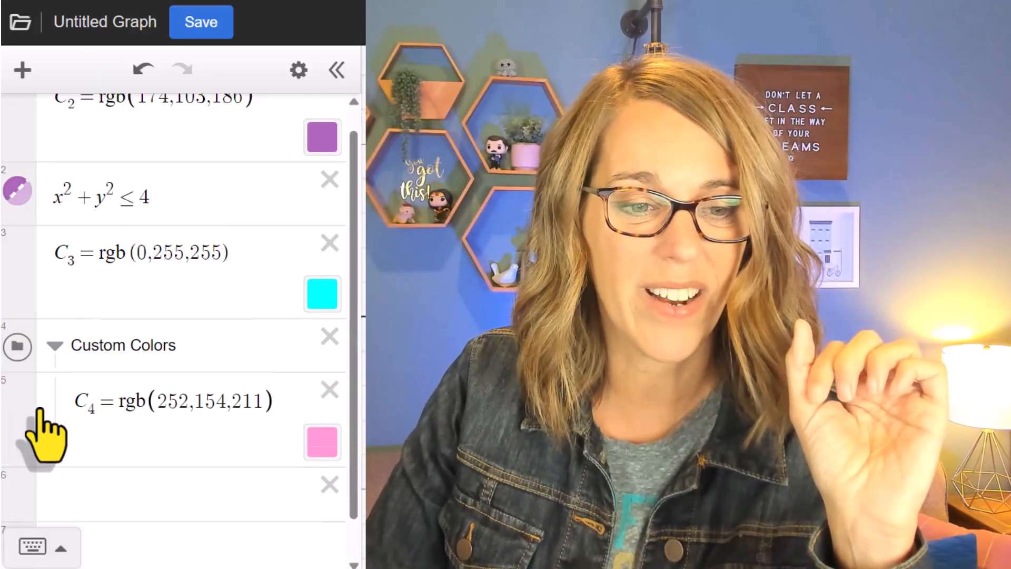
pyautogui.moveTo(28, 261); pyautogui.dragTo(31, 343)
pyautogui.scroll(1, 237, 316)
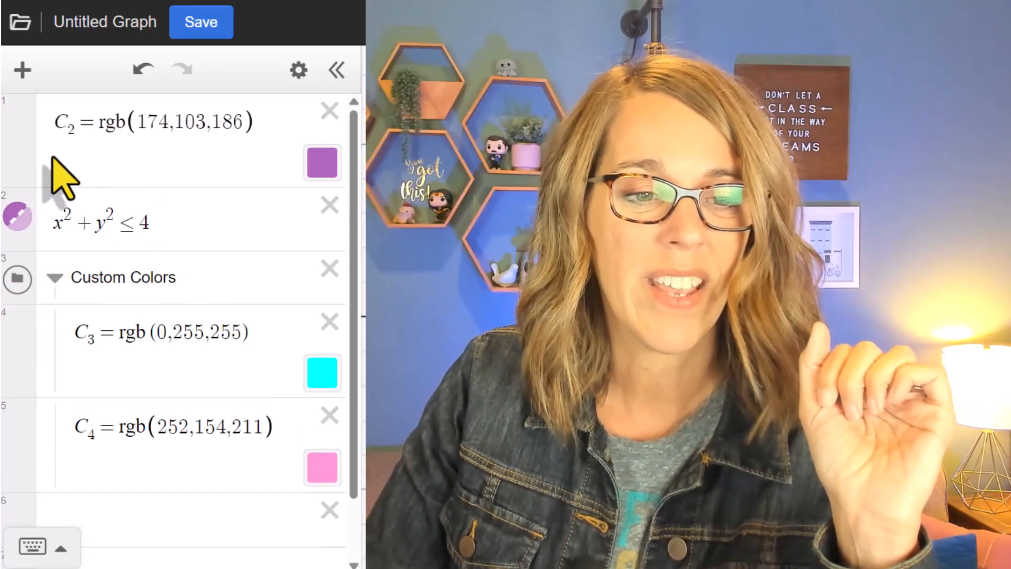
pyautogui.moveTo(22, 138); pyautogui.dragTo(35, 254)
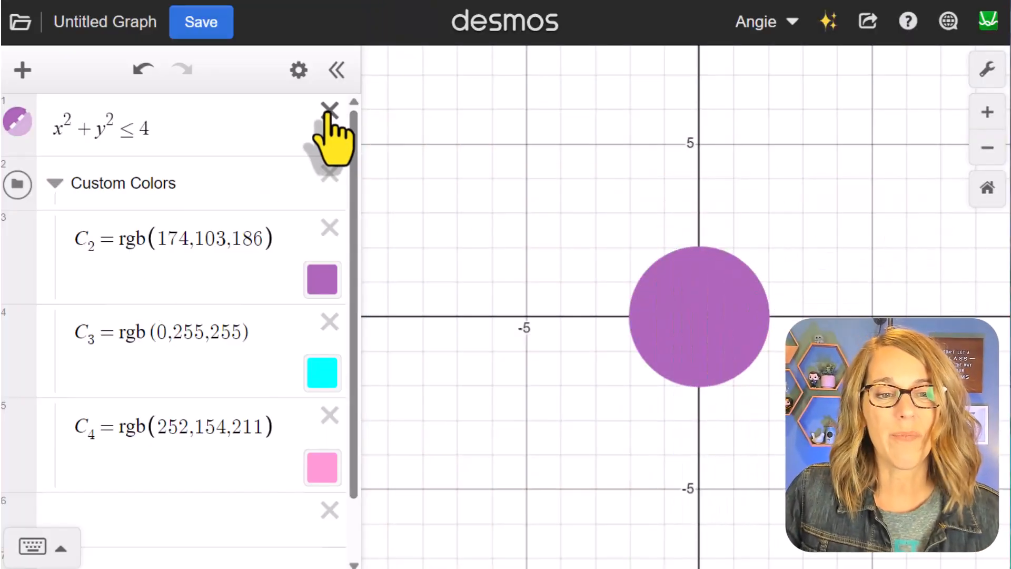
# Delete the circle inequality and save the graph, titling it with the owner's first name in the possessive followed by "Colors"
pyautogui.click(329, 109)
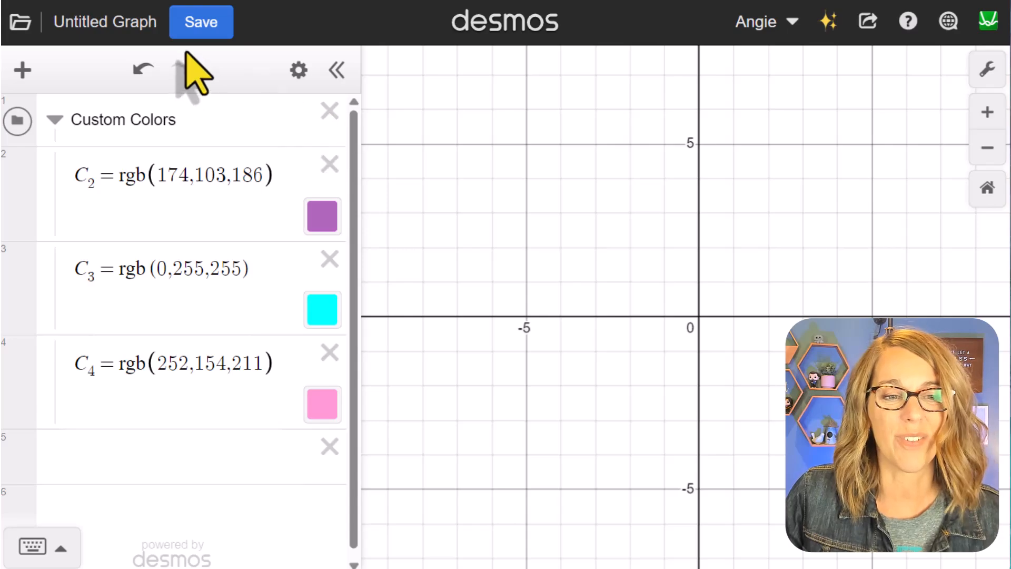
pyautogui.click(206, 22)
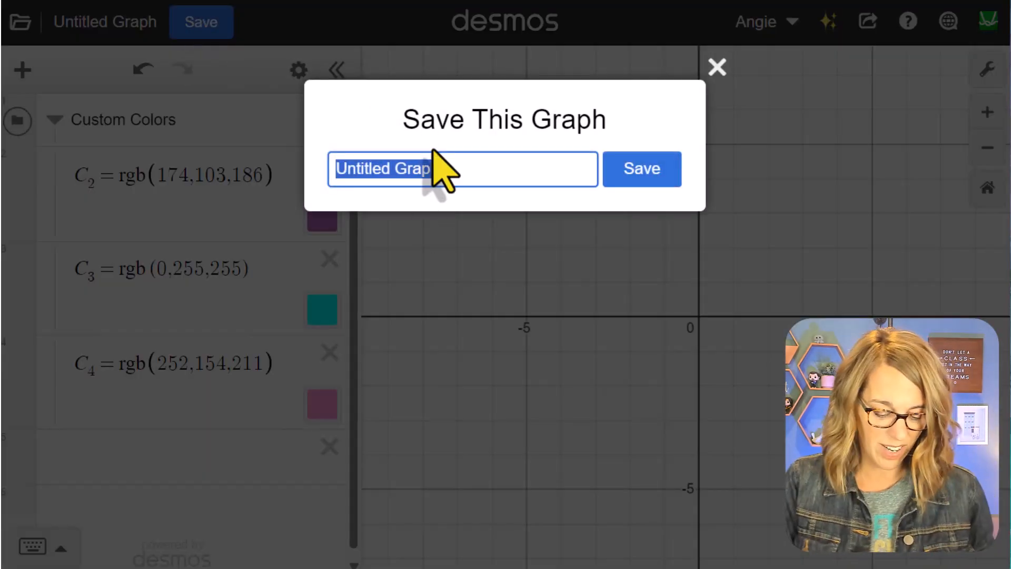
pyautogui.write("Angie's Colors")
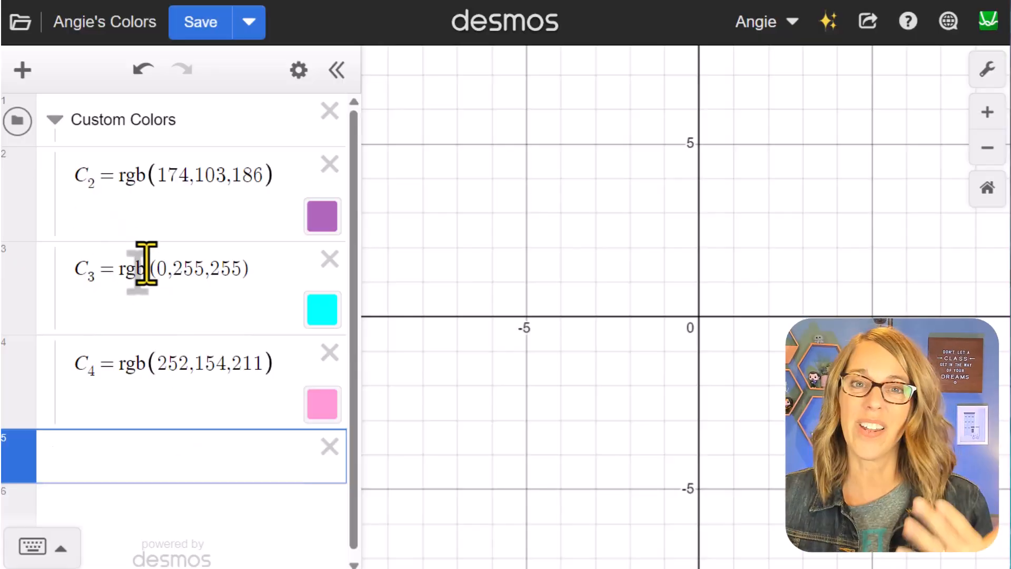
# Collapse the Custom Colors folder and define C_5 = hsv(h,s,v) below it, adding sliders for all three variables
pyautogui.click(60, 124)
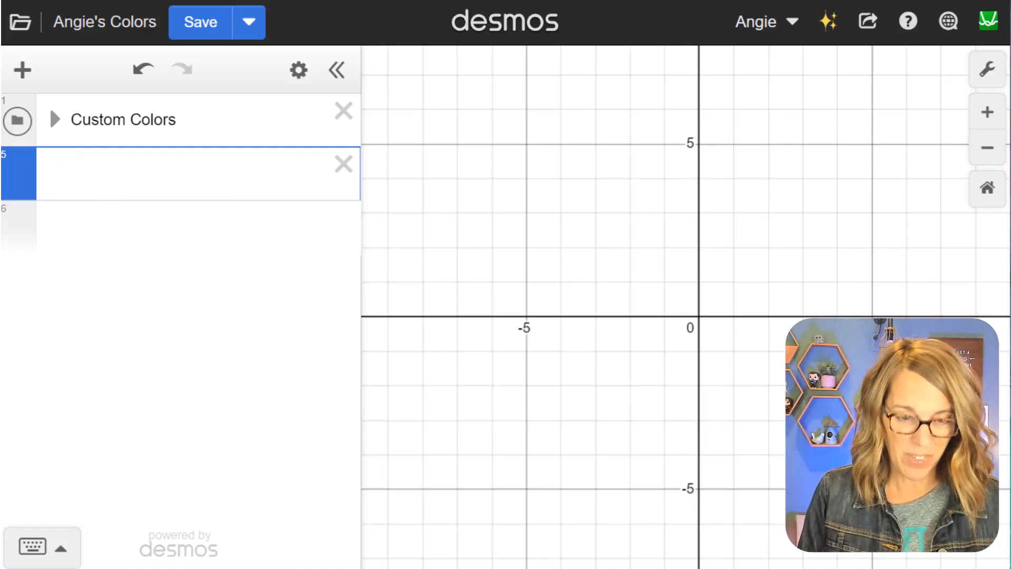
pyautogui.write('c')
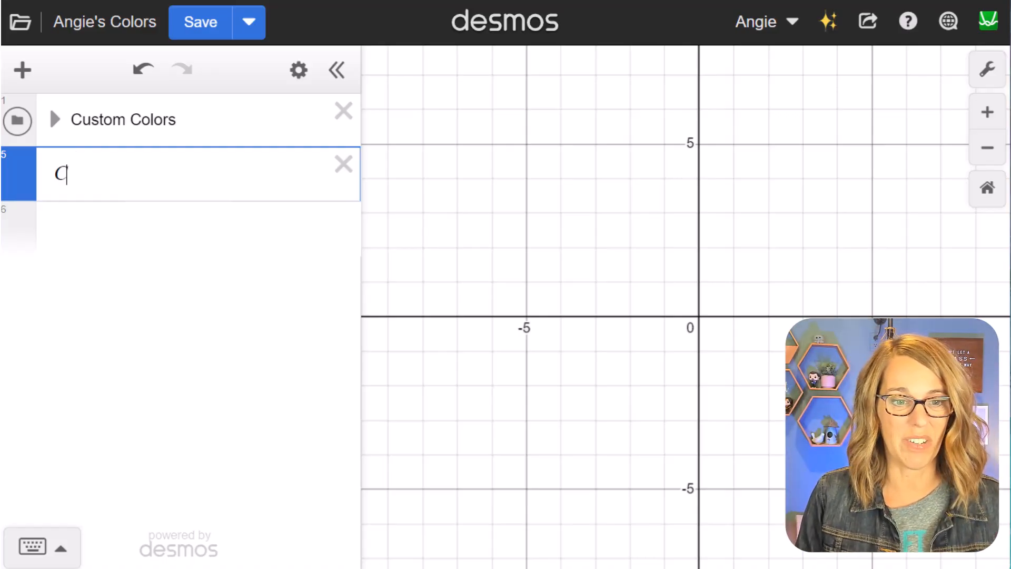
pyautogui.write('5')
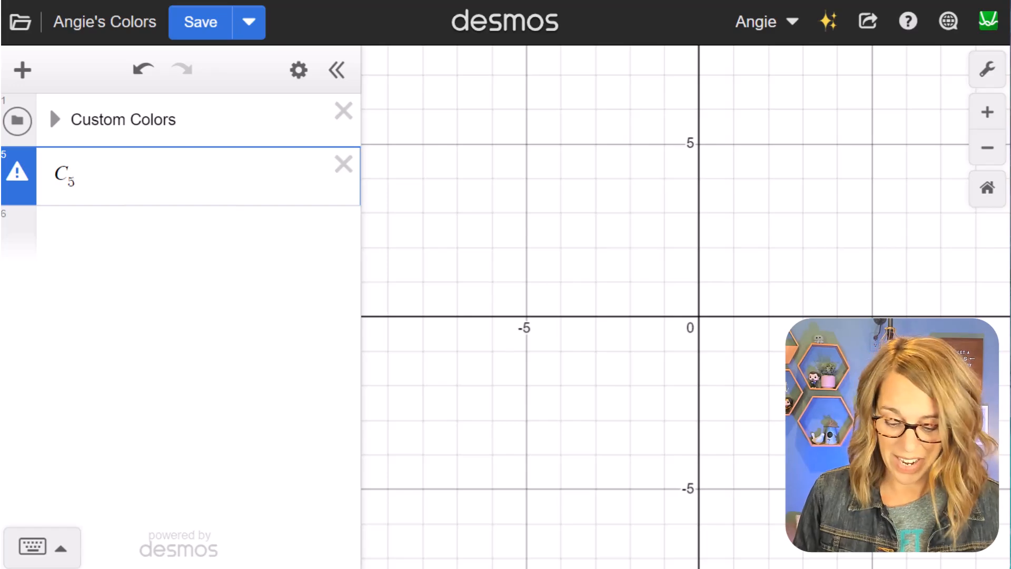
pyautogui.write('=hsv')
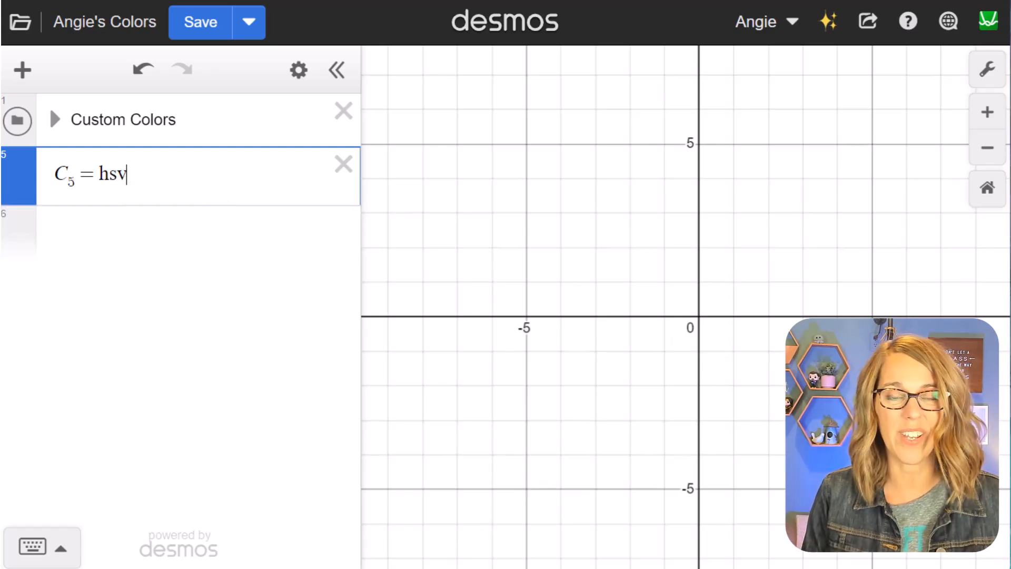
pyautogui.write('(')
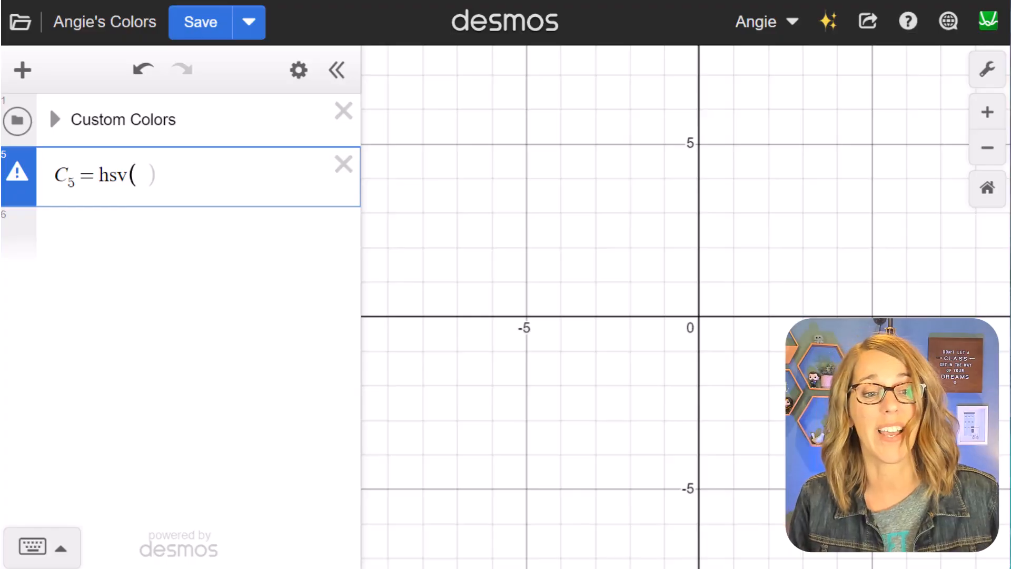
pyautogui.write('h,')
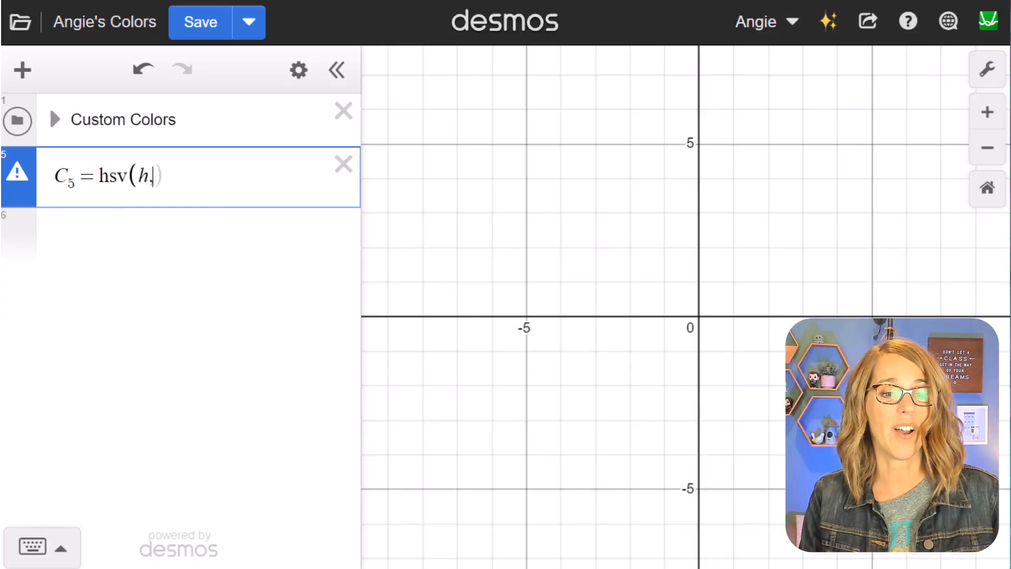
pyautogui.write('s,')
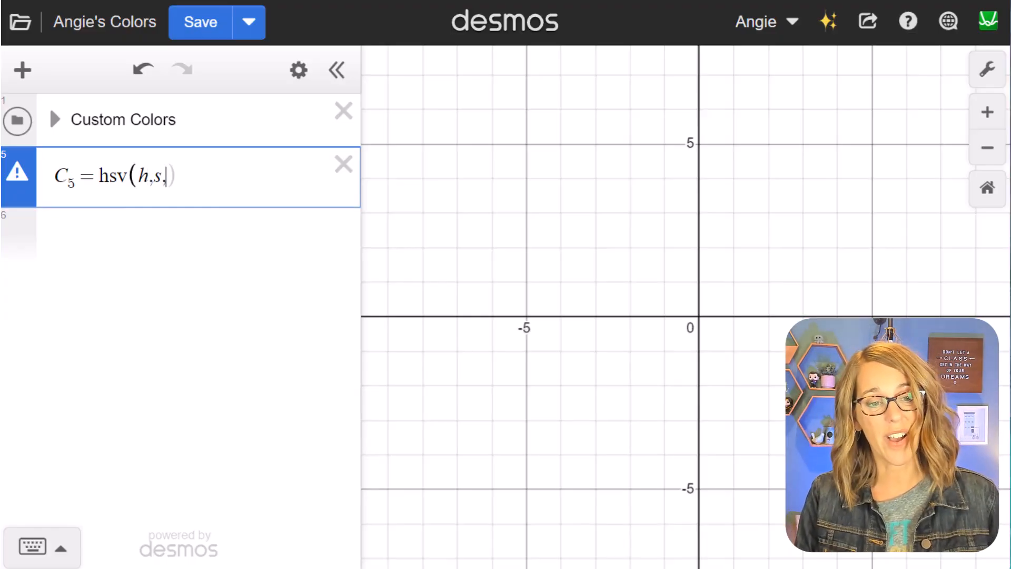
pyautogui.write('v)')
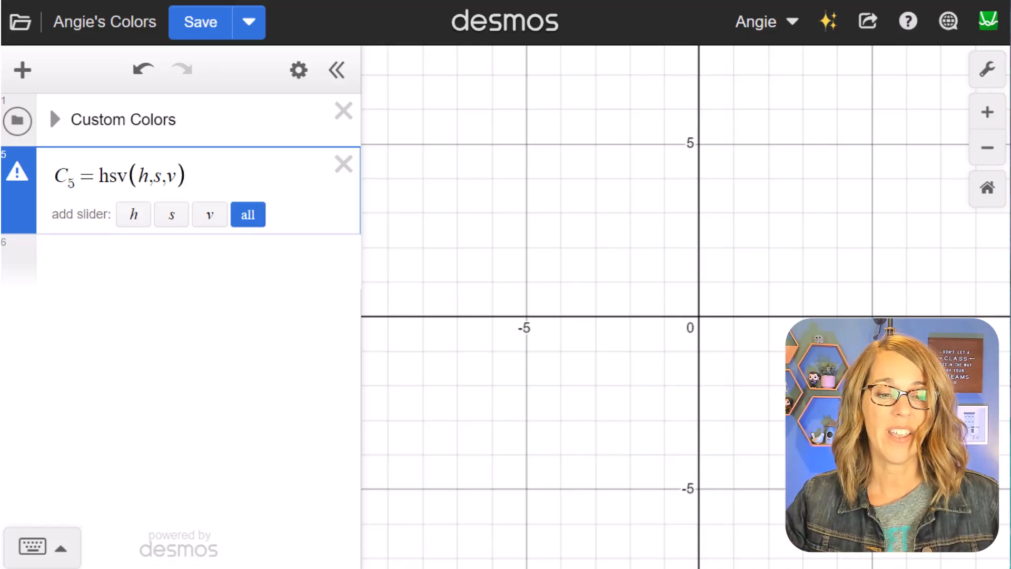
pyautogui.click(248, 215)
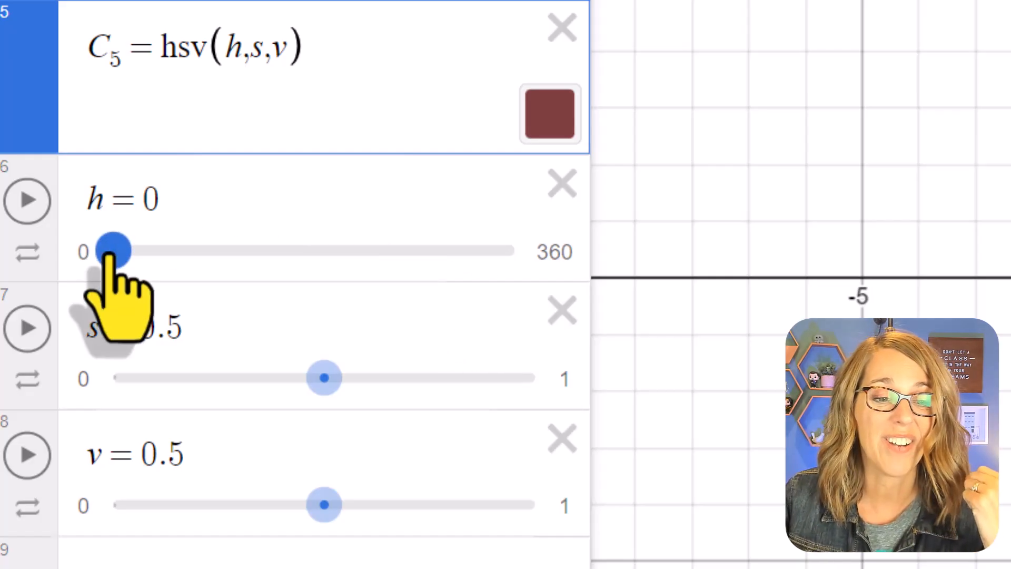
# Try out the C_5 sliders, moving s to 0.445, v to 0.45 and h to 172
pyautogui.moveTo(112, 253); pyautogui.dragTo(92, 261)
pyautogui.moveTo(327, 392)
pyautogui.mouseDown()
pyautogui.moveTo(503, 393)
pyautogui.moveTo(312, 389)
pyautogui.mouseUp()
pyautogui.moveTo(324, 506); pyautogui.dragTo(314, 531)
pyautogui.moveTo(112, 249); pyautogui.dragTo(307, 279)
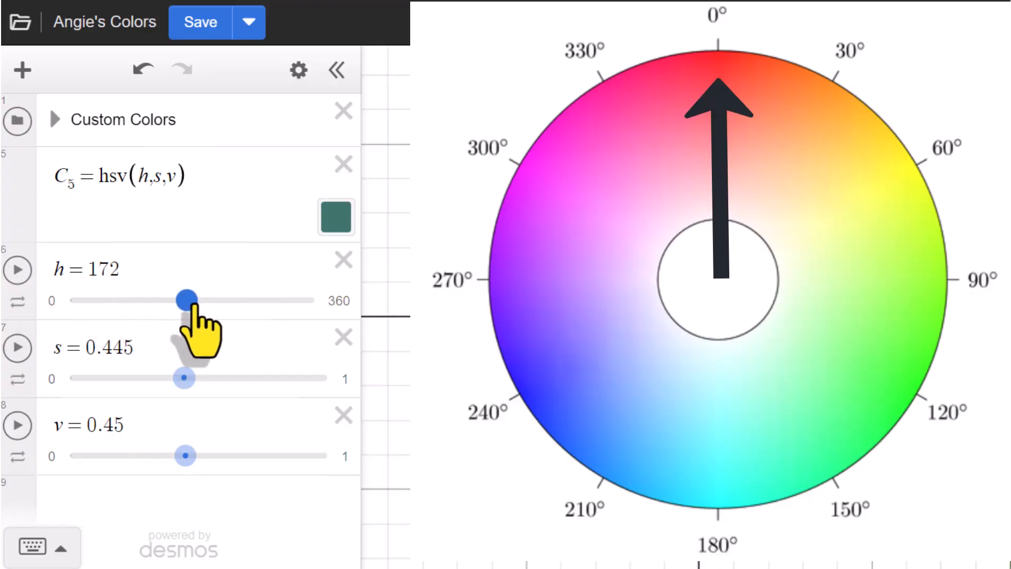
# Set the hue h to 0 and raise both saturation s and value v to 1 for pure red
pyautogui.moveTo(195, 306); pyautogui.dragTo(188, 313)
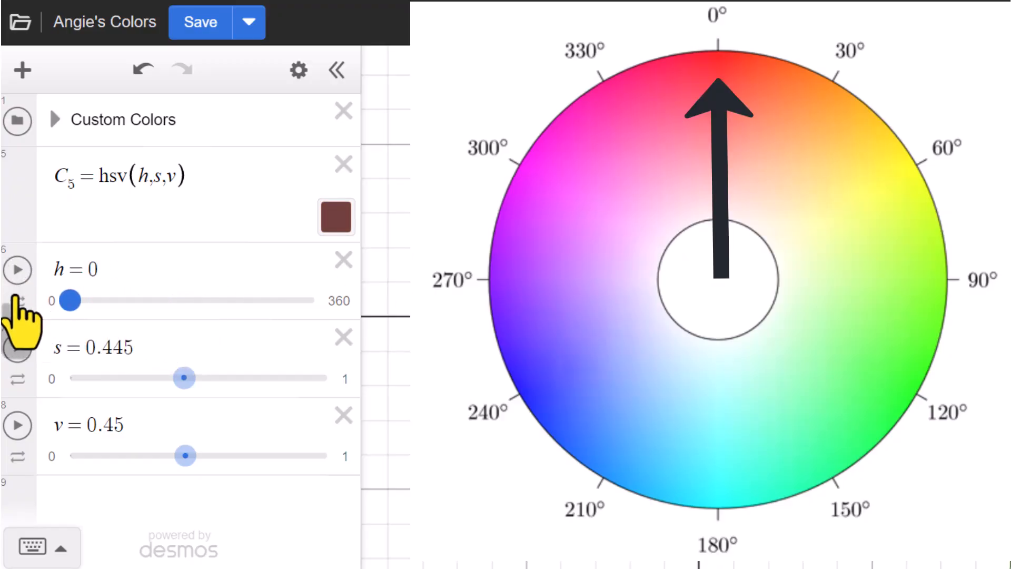
pyautogui.moveTo(184, 381); pyautogui.dragTo(318, 400)
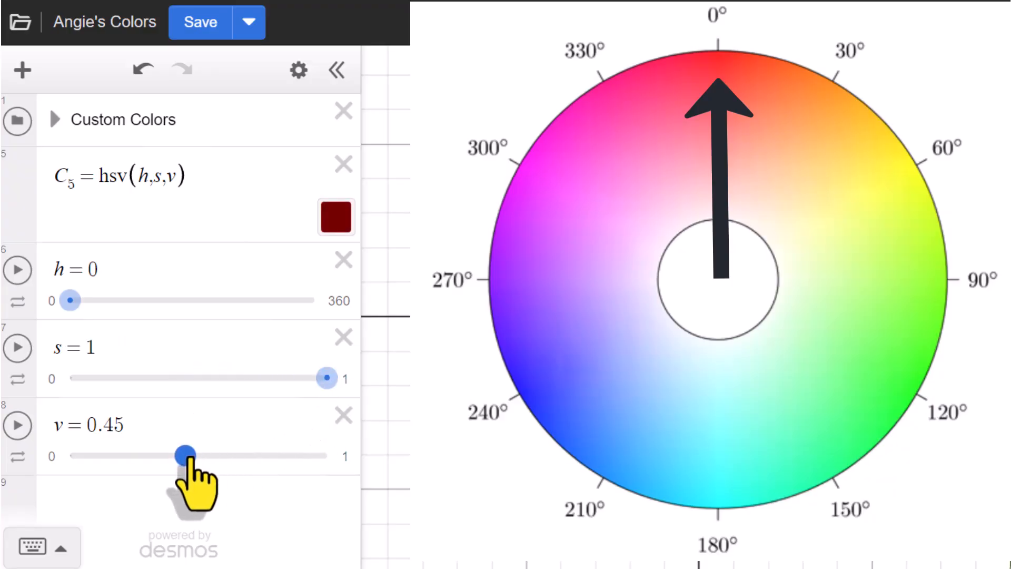
pyautogui.moveTo(188, 457); pyautogui.dragTo(330, 459)
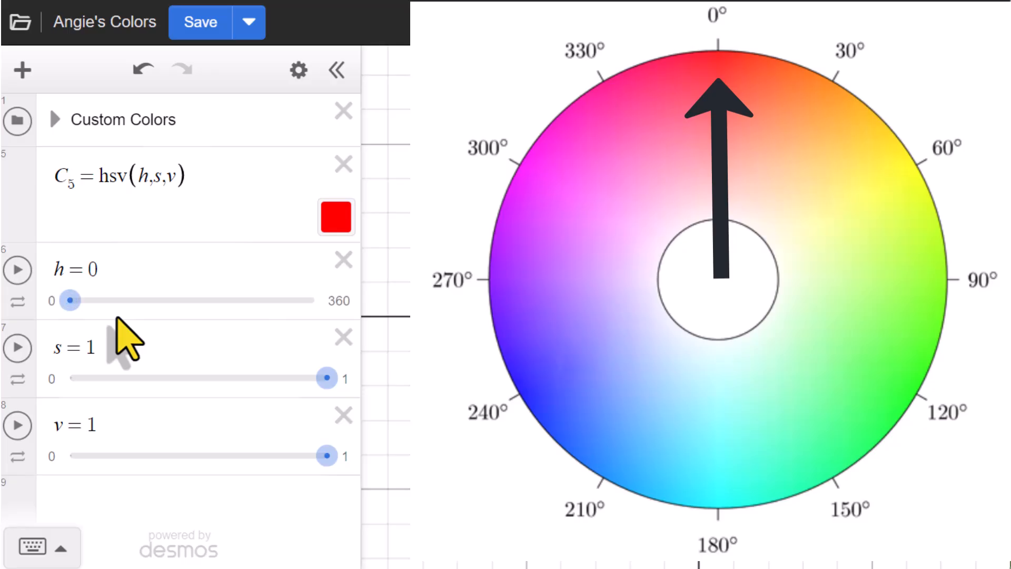
# Try hue values of 30 and 90 for C_5, and finish with h set to 240
pyautogui.click(117, 319)
pyautogui.write('3')
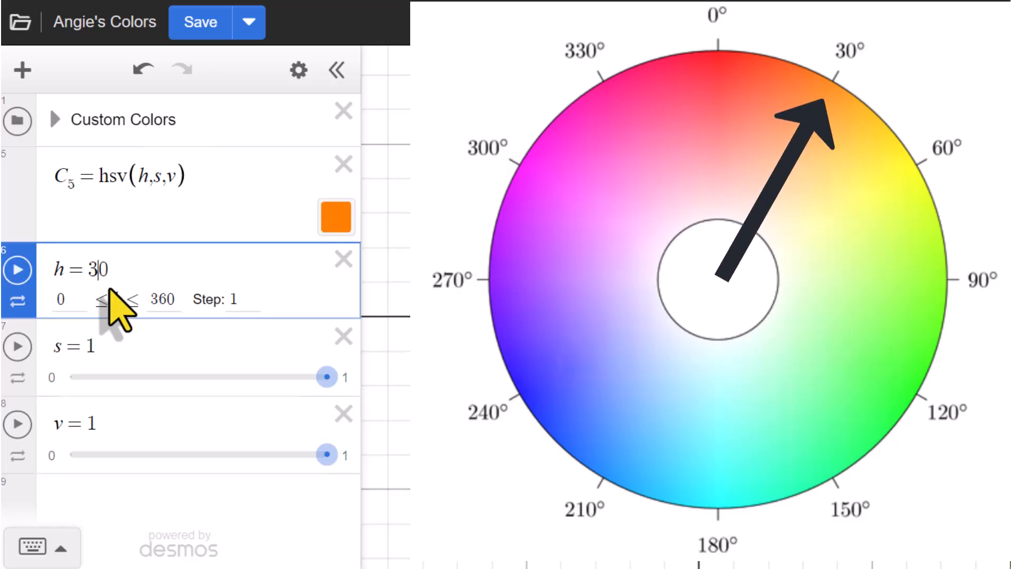
pyautogui.press('BackSpace')
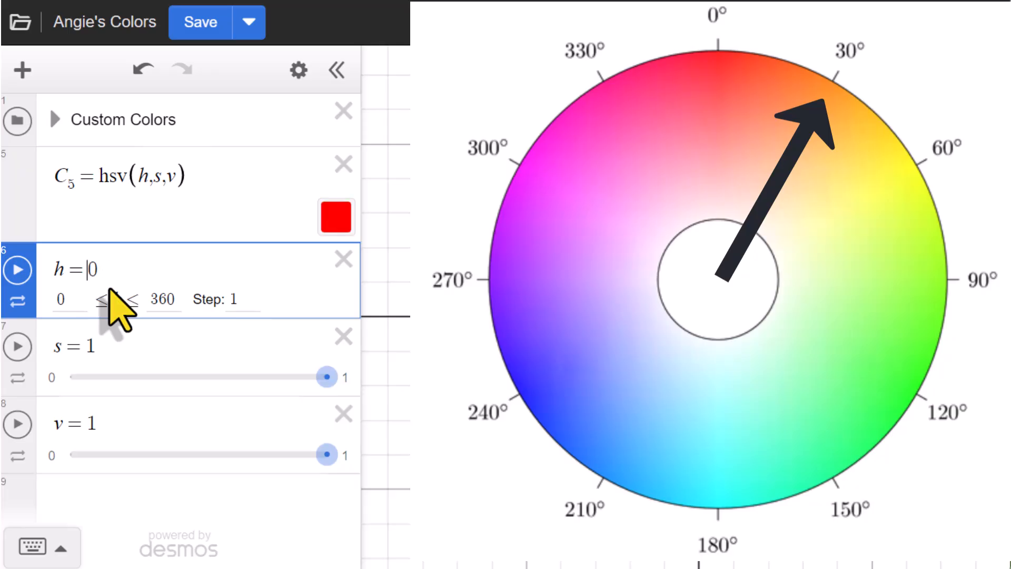
pyautogui.write('9')
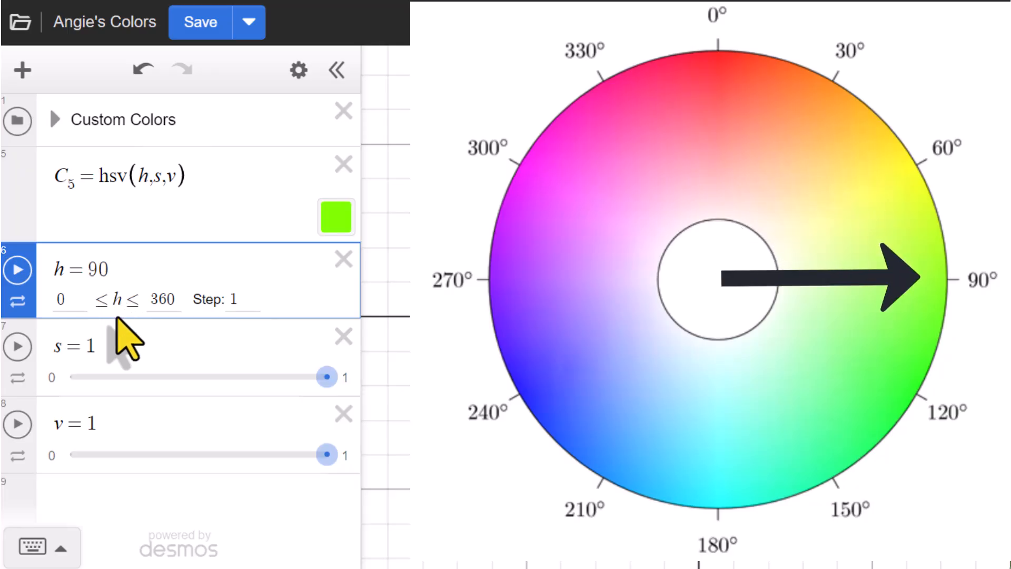
pyautogui.press('BackSpace')
pyautogui.press('BackSpace')
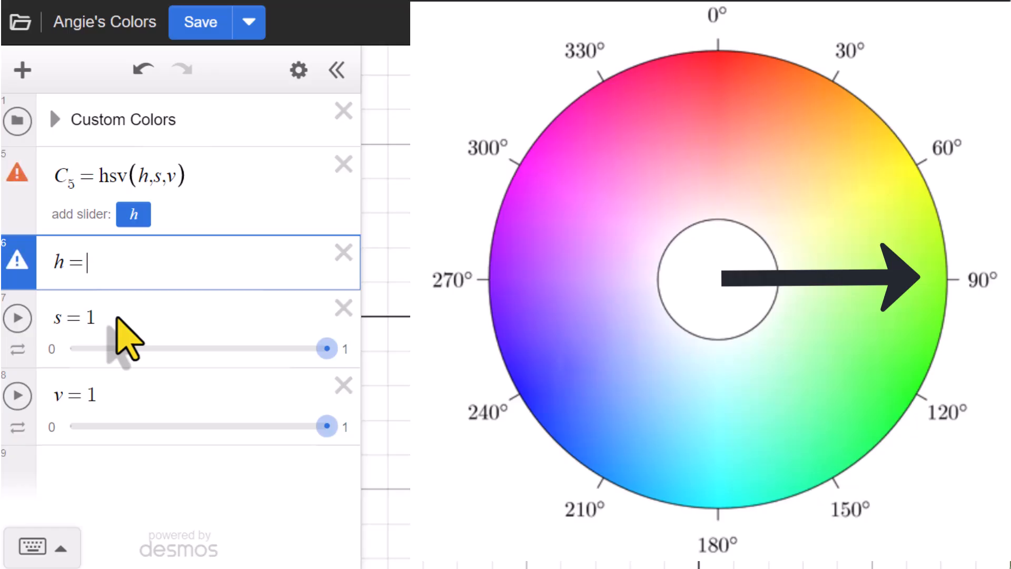
pyautogui.write('240')
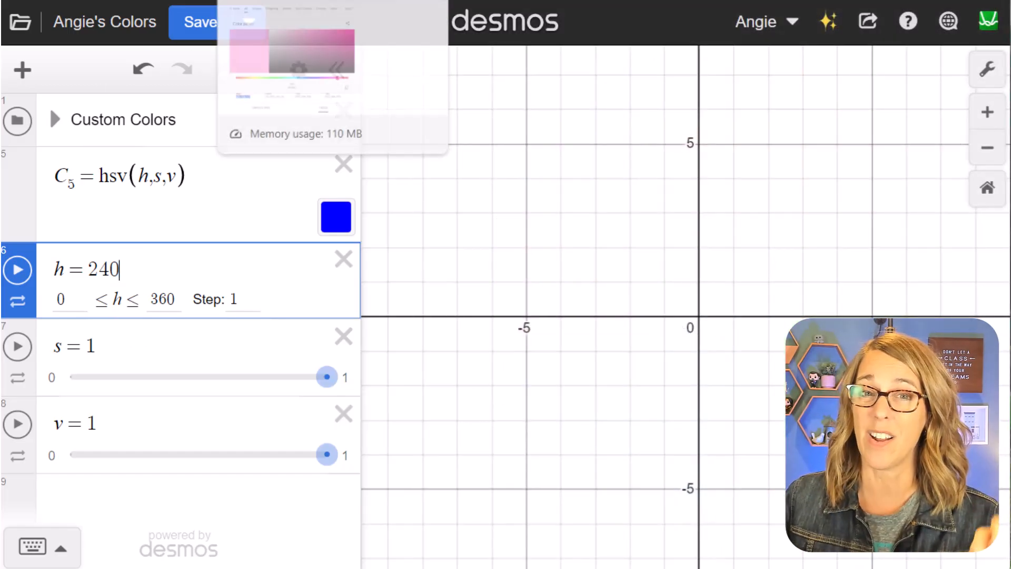
pyautogui.click(306, 0)
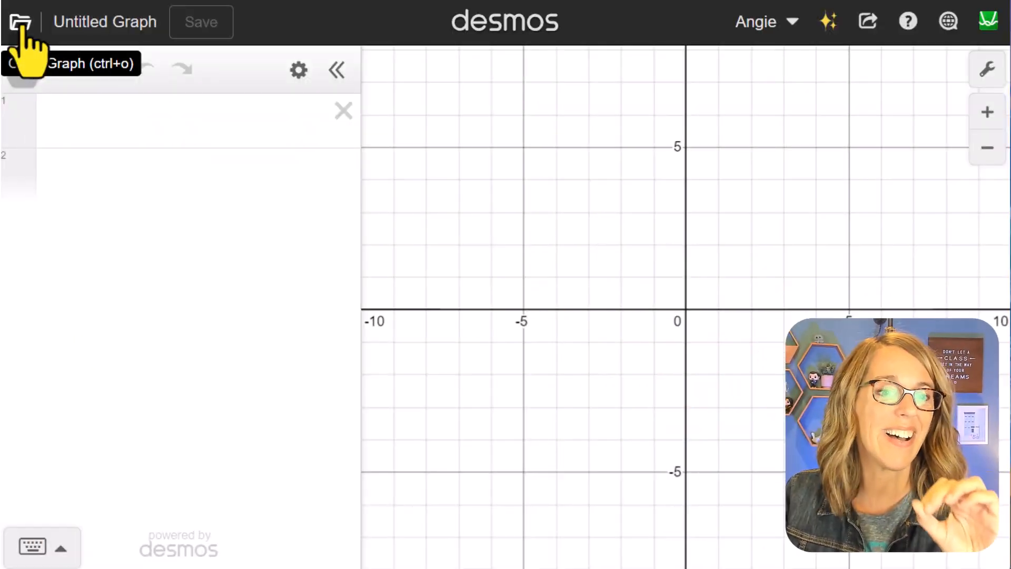
# Open the graph titled "Custom Colors" from the saved graphs
pyautogui.click(22, 27)
pyautogui.scroll(-2, 589, 258)
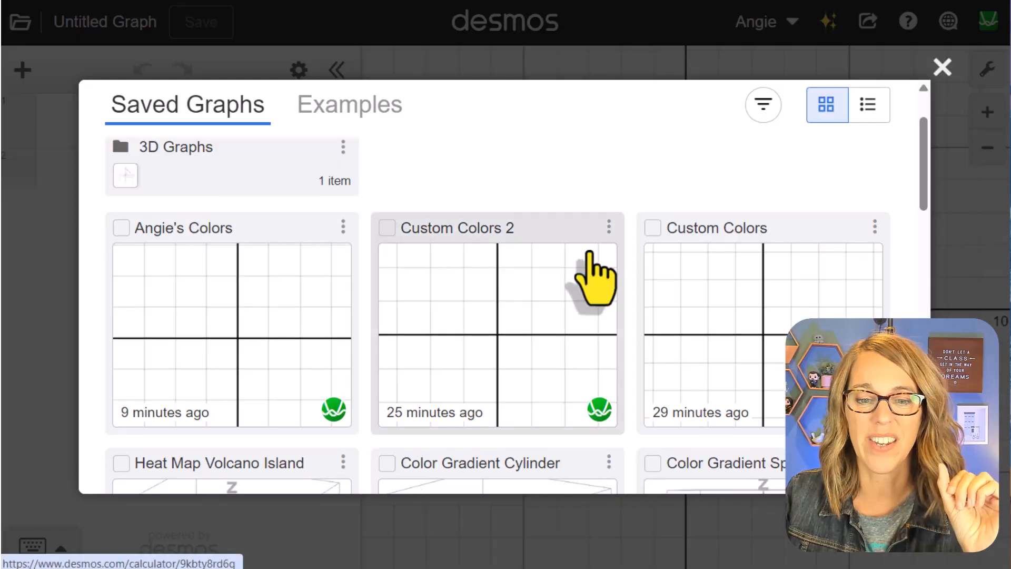
pyautogui.scroll(-2, 590, 264)
pyautogui.click(770, 263)
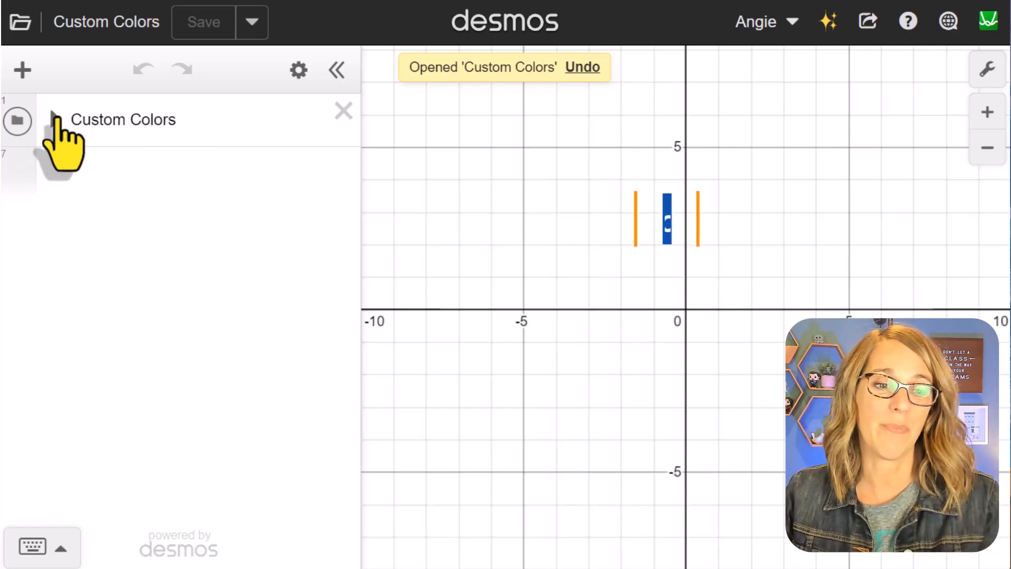
# Expand the Custom Colors folder and look through its RGB colour definitions
pyautogui.click(54, 119)
pyautogui.scroll(-3, 147, 266)
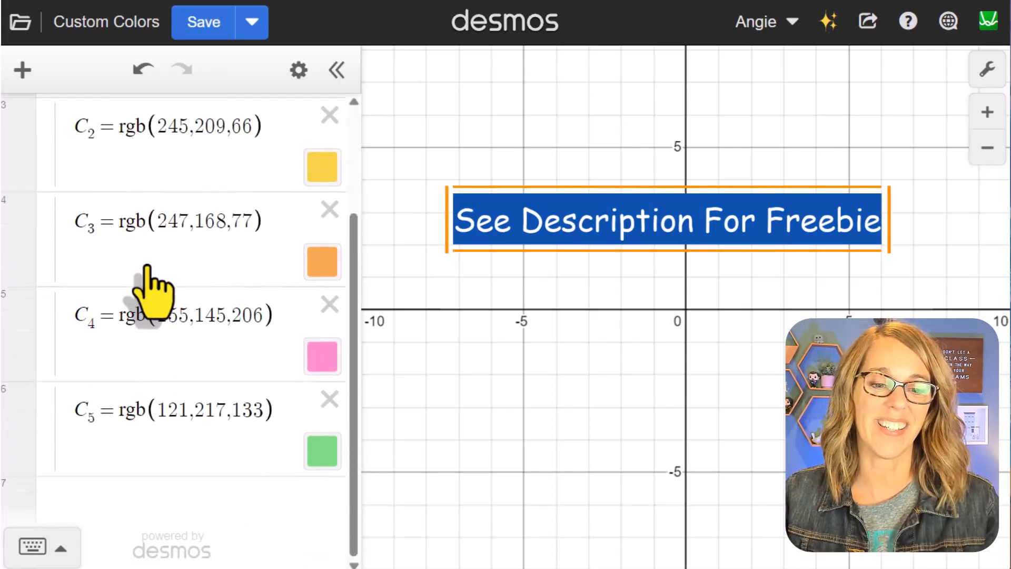
pyautogui.scroll(3, 170, 305)
pyautogui.scroll(-2, 165, 256)
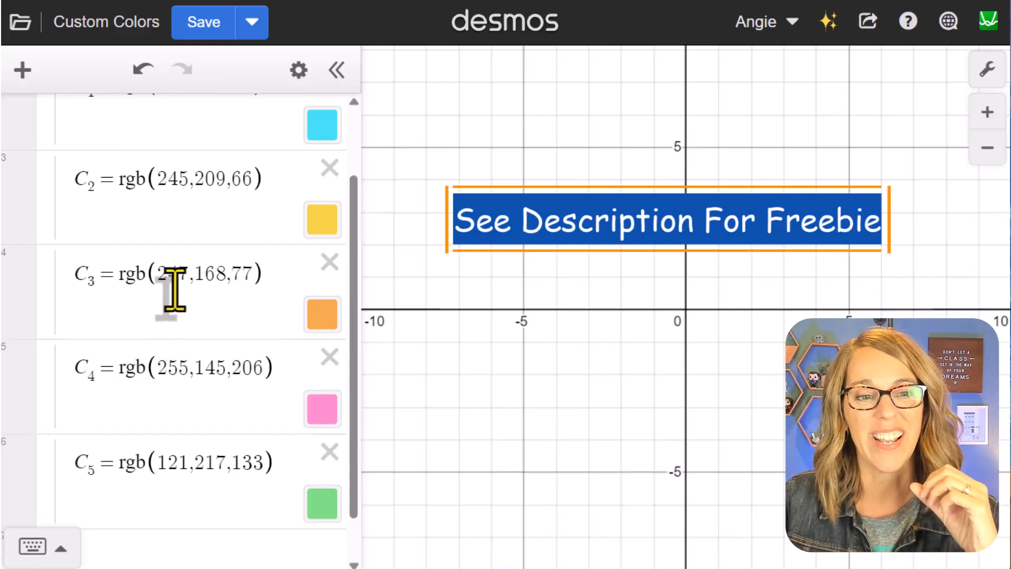
# Open the rename and duplicate options for the Custom Colors graph
pyautogui.click(252, 23)
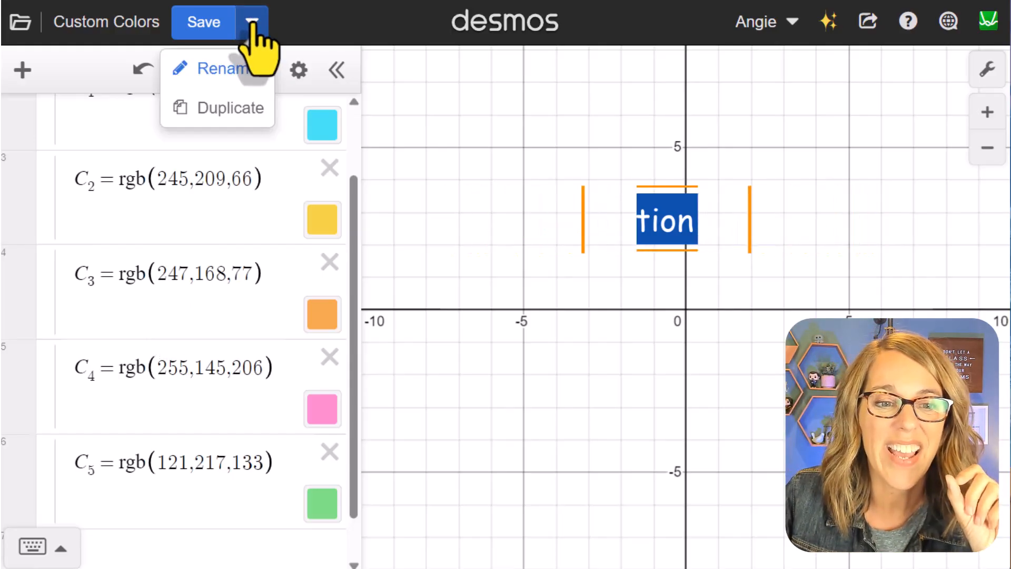